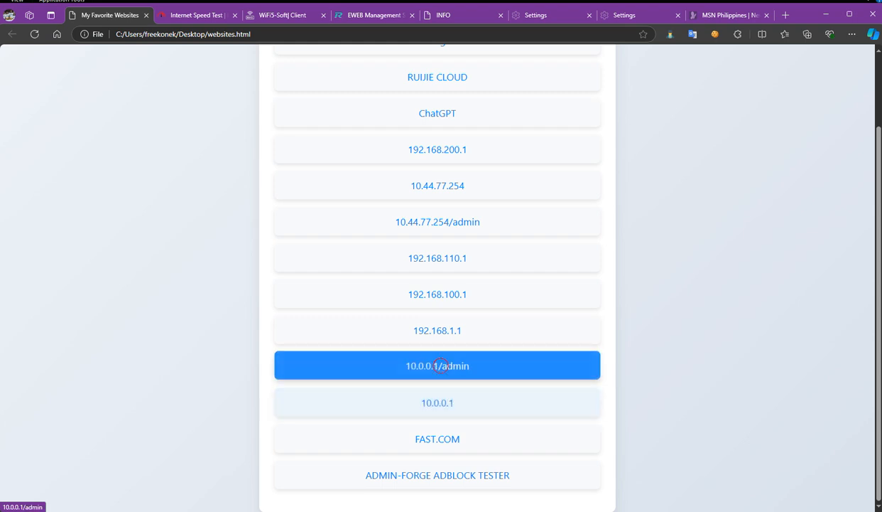
# Sign in to the WIFI5-SOFT admin page at 10.0.0.1/admin with the saved admin account's username and password
pyautogui.click(436, 366)
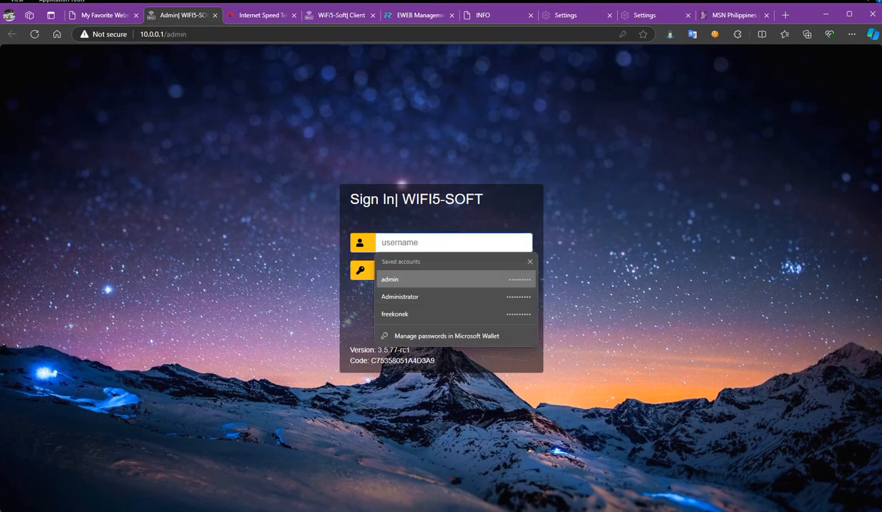
pyautogui.click(398, 279)
pyautogui.click(506, 297)
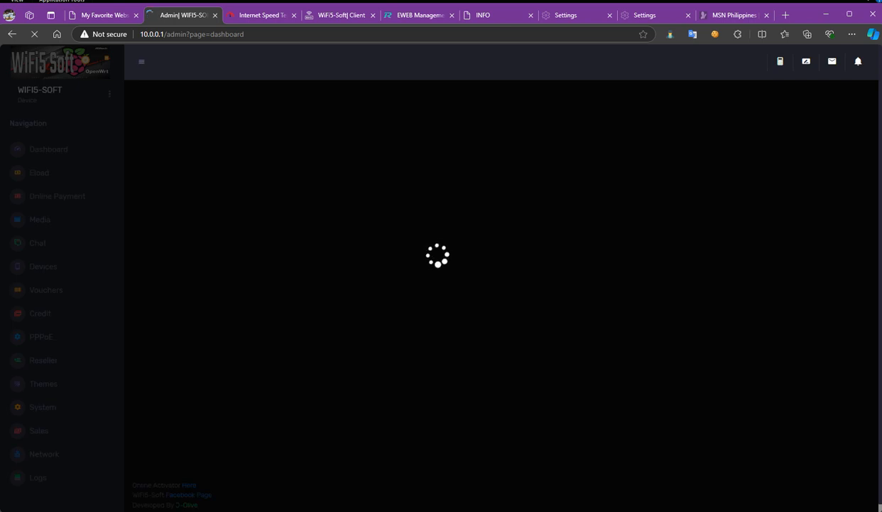
# Check the software version in the footer of the WiFi5 Soft admin dashboard
pyautogui.scroll(-5, 497, 284)
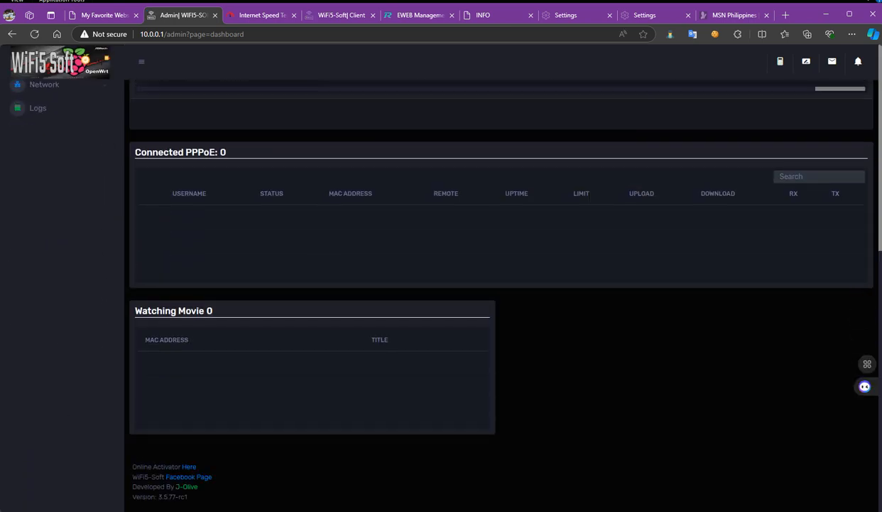
pyautogui.moveTo(131, 496); pyautogui.dragTo(188, 496)
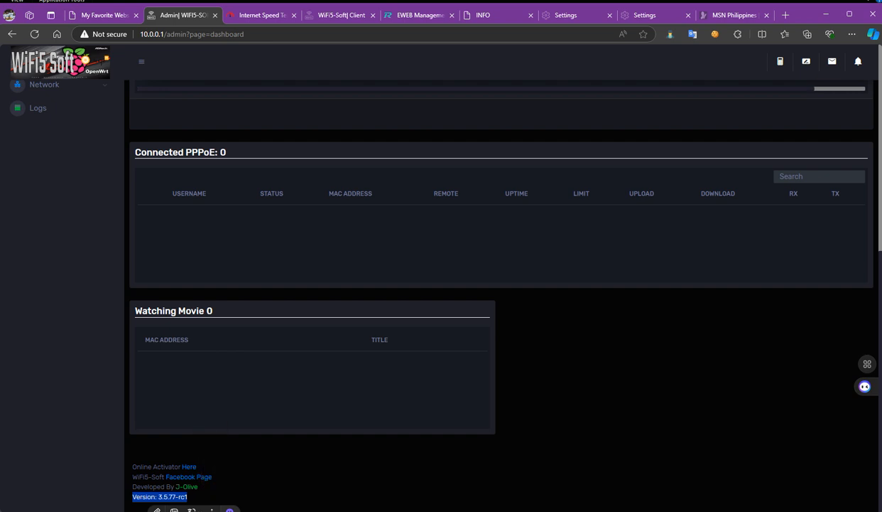
pyautogui.click(102, 432)
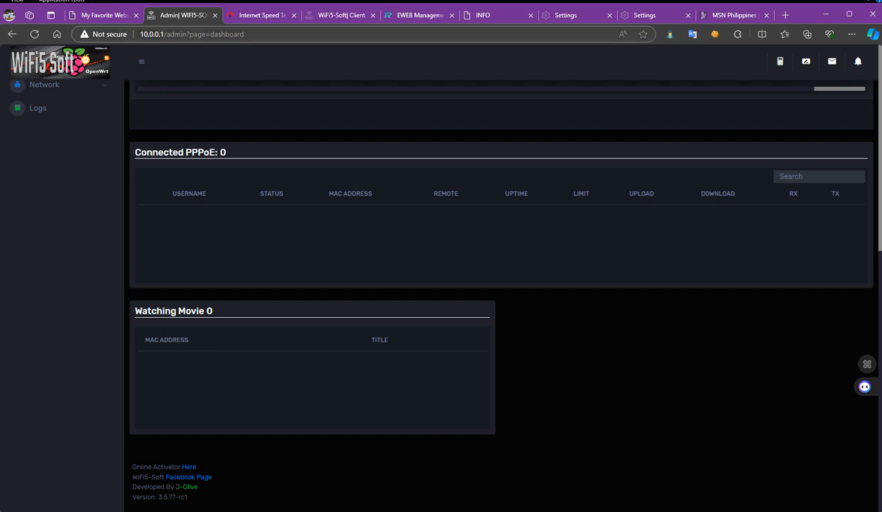
# Open the client portal at 10.0.0.1 and check the upload and download limits under Client Info
pyautogui.click(256, 15)
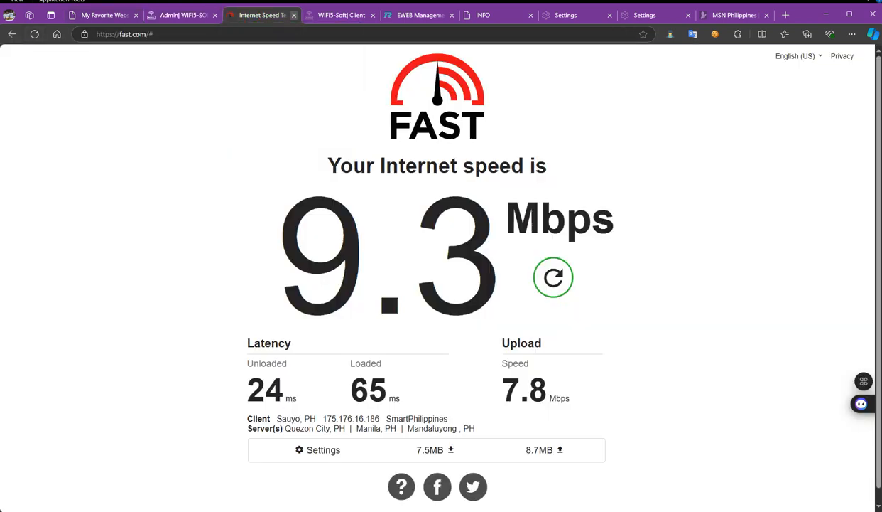
pyautogui.click(105, 15)
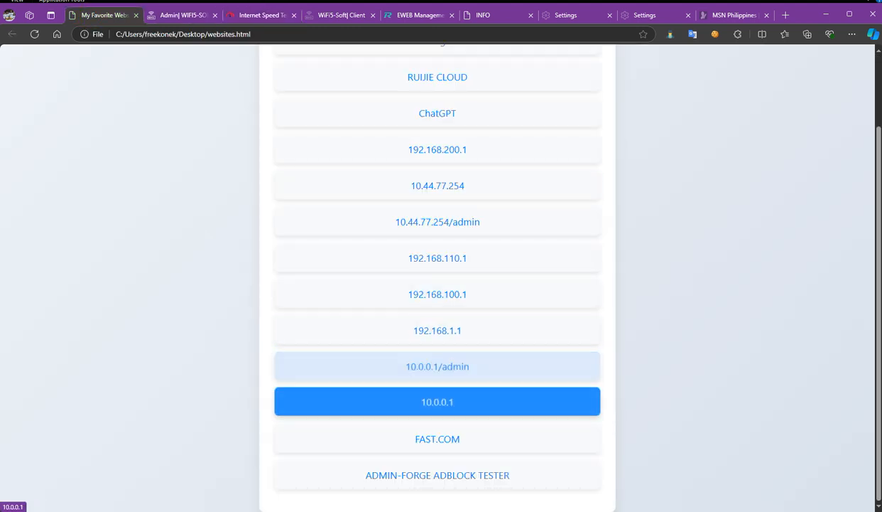
pyautogui.click(437, 402)
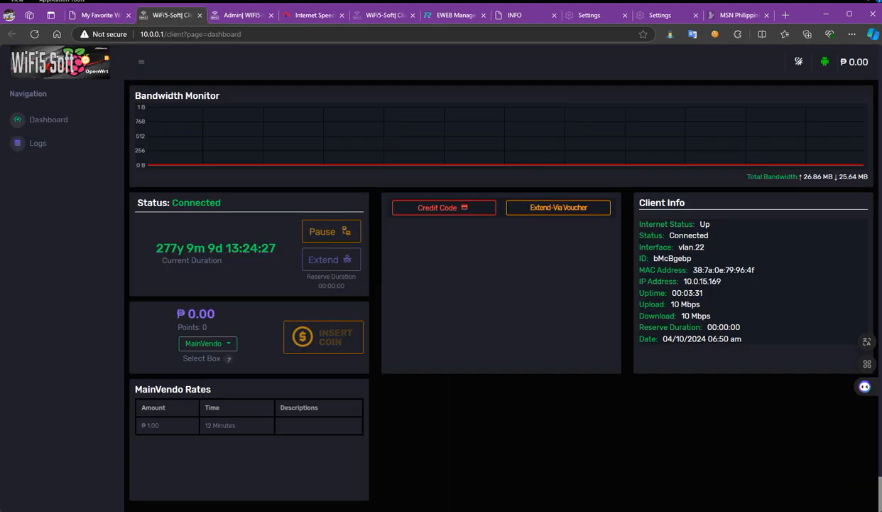
pyautogui.moveTo(670, 304); pyautogui.dragTo(710, 316)
pyautogui.click(778, 305)
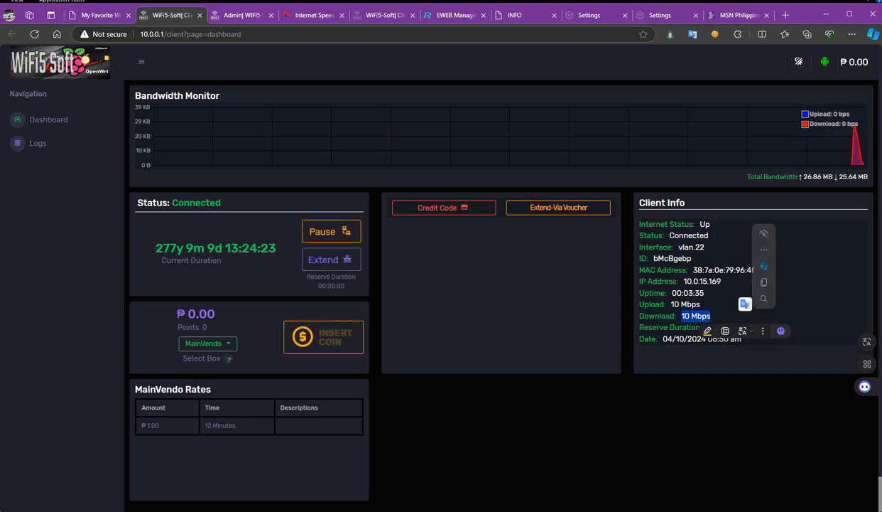
# Rerun the internet speed test on the already open fast.com page
pyautogui.click(314, 15)
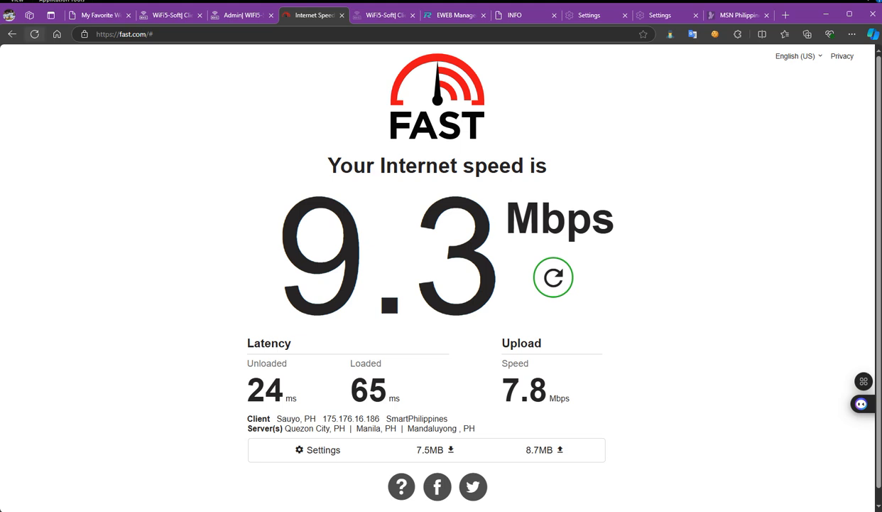
pyautogui.click(34, 34)
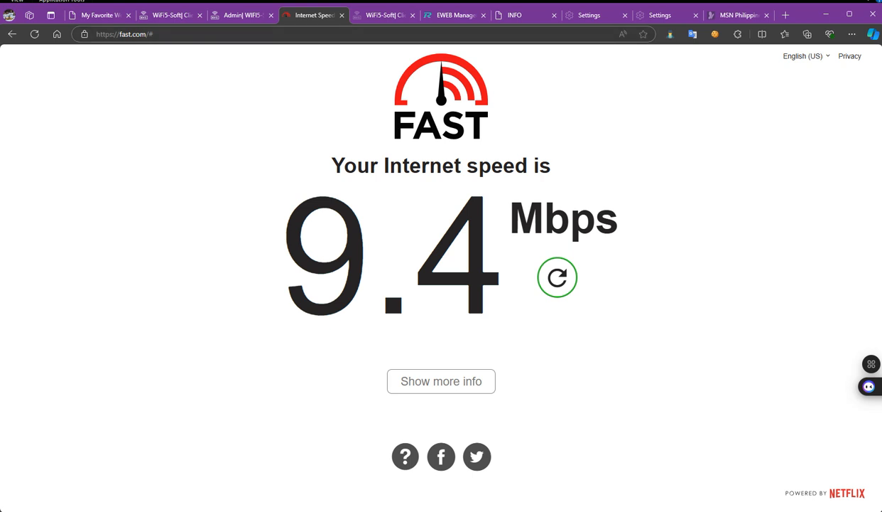
pyautogui.click(101, 15)
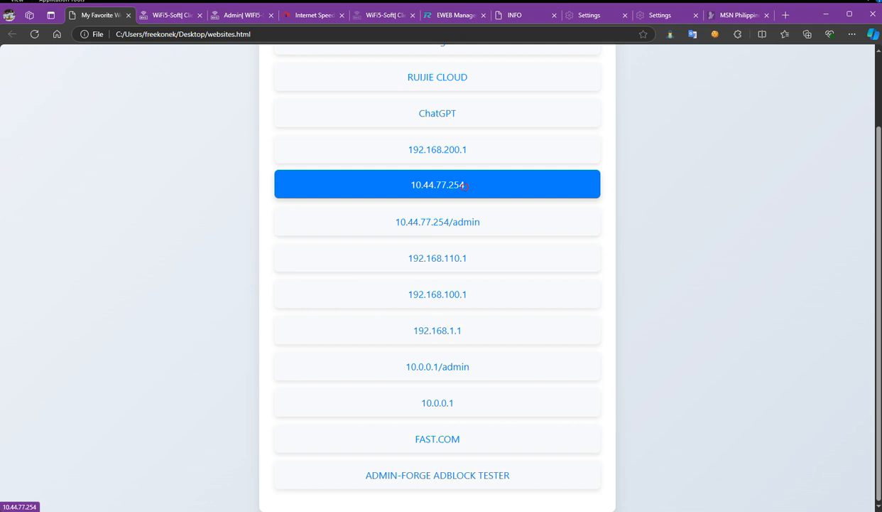
pyautogui.click(437, 186)
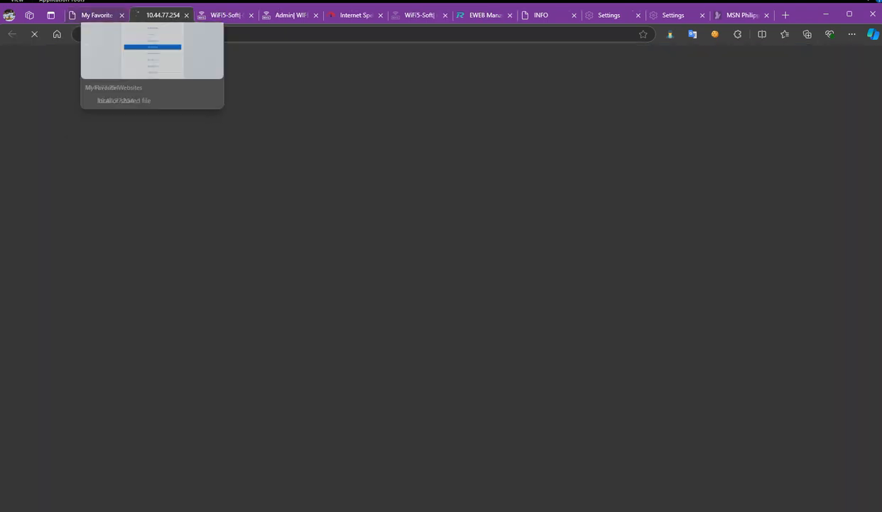
pyautogui.click(186, 15)
pyautogui.hotkey('alt', 'Tab')
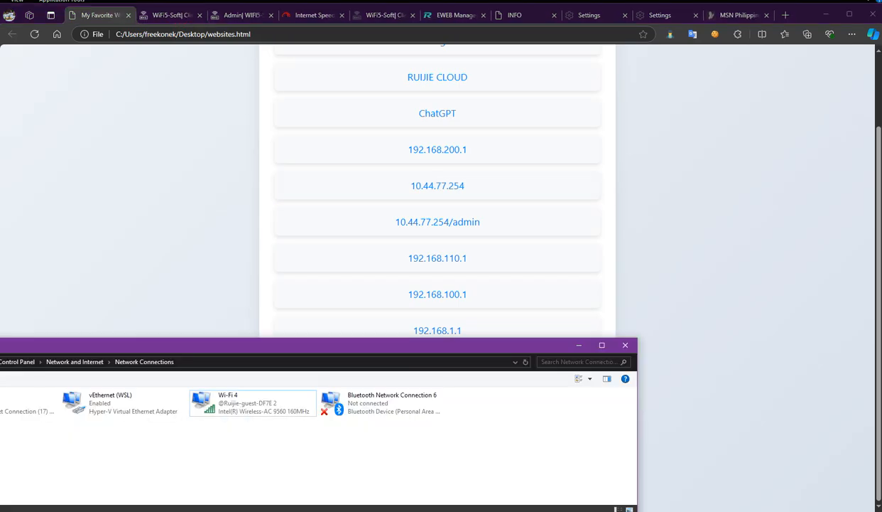
pyautogui.click(825, 509)
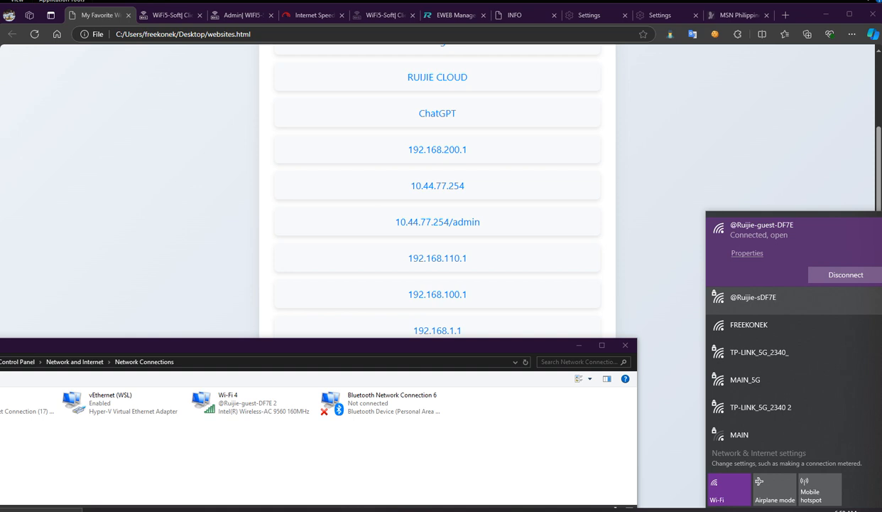
pyautogui.click(753, 297)
pyautogui.click(827, 300)
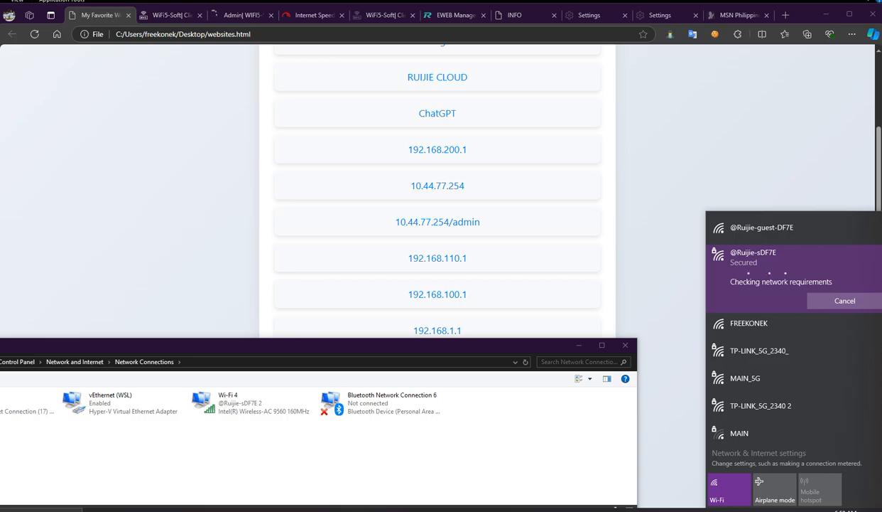
# Open the Ruijie router's management page at 10.44.77.254 from the favorite websites list
pyautogui.click(168, 15)
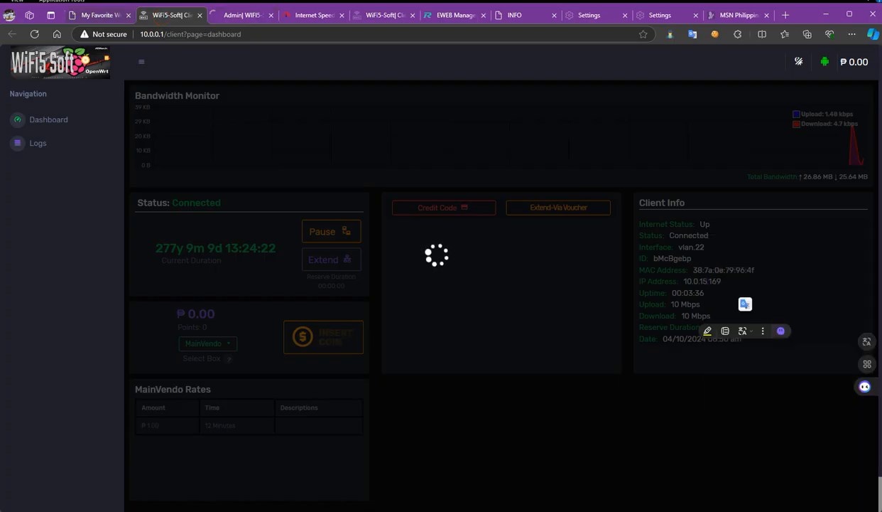
pyautogui.click(100, 15)
pyautogui.click(455, 184)
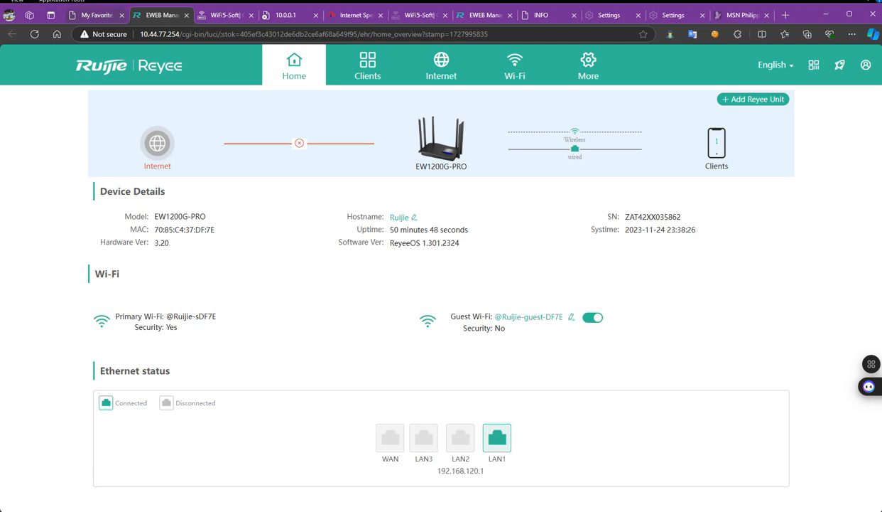
# Open the 10.44.77.254/admin info page and examine the running mode, ISP port and vendo port lines
pyautogui.click(96, 15)
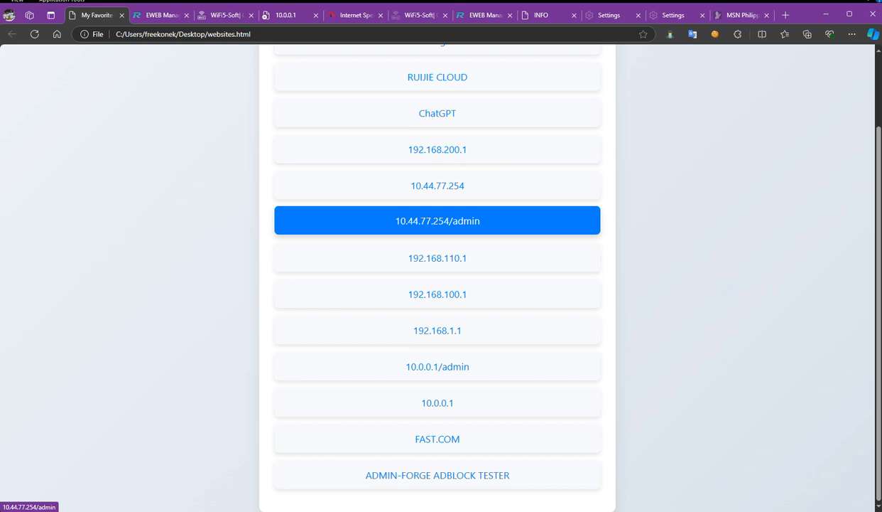
pyautogui.click(438, 221)
pyautogui.scroll(-1, 438, 284)
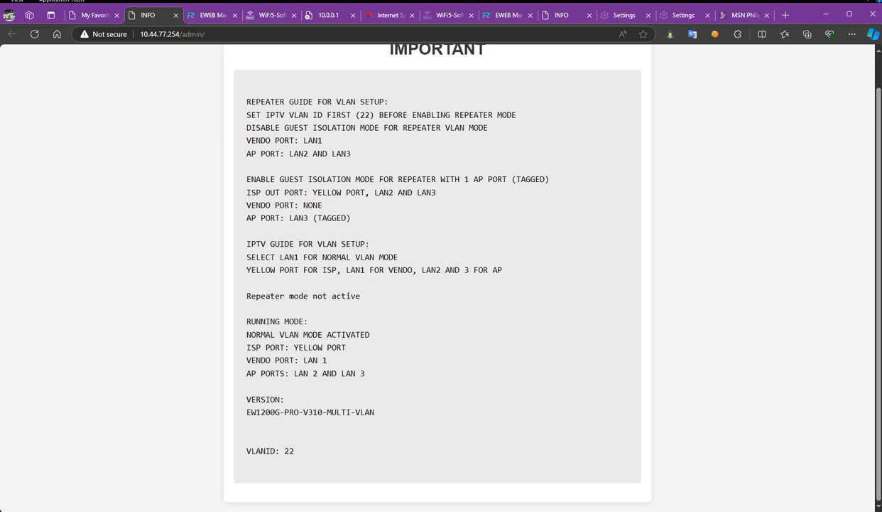
pyautogui.moveTo(240, 312); pyautogui.dragTo(365, 373)
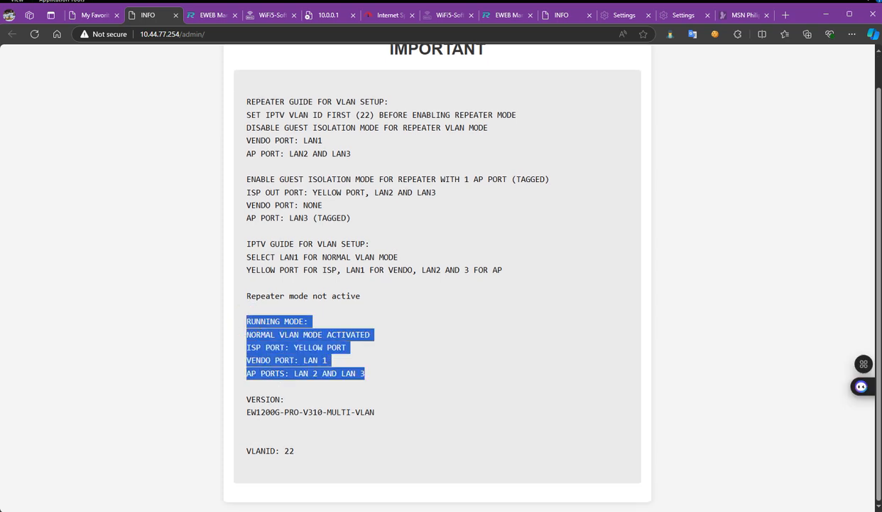
pyautogui.click(350, 381)
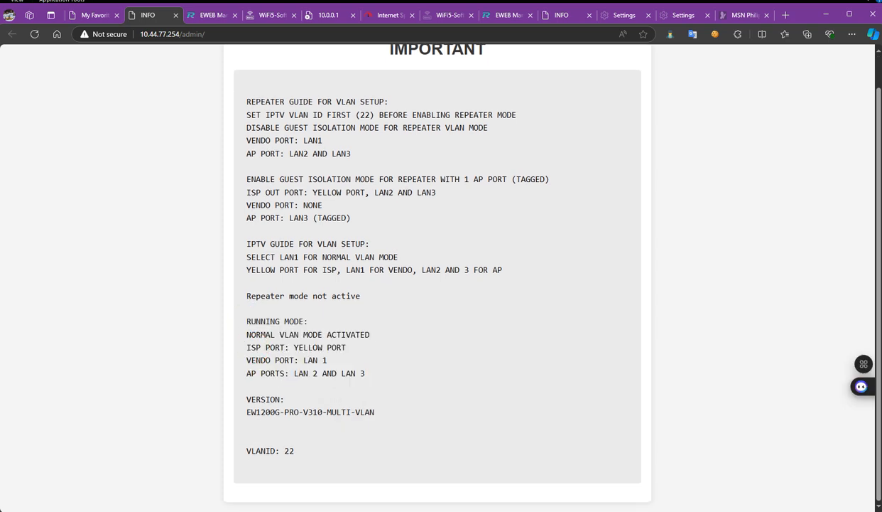
pyautogui.moveTo(245, 334); pyautogui.dragTo(370, 334)
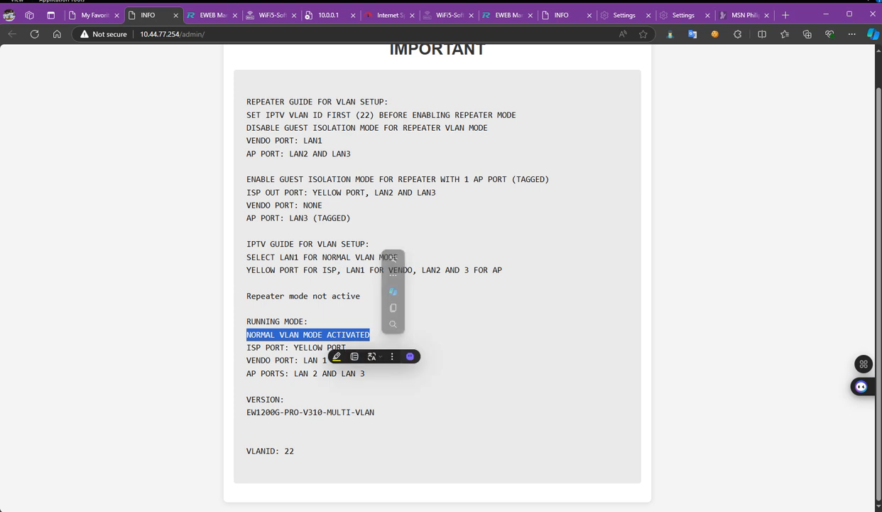
pyautogui.moveTo(249, 347); pyautogui.dragTo(346, 346)
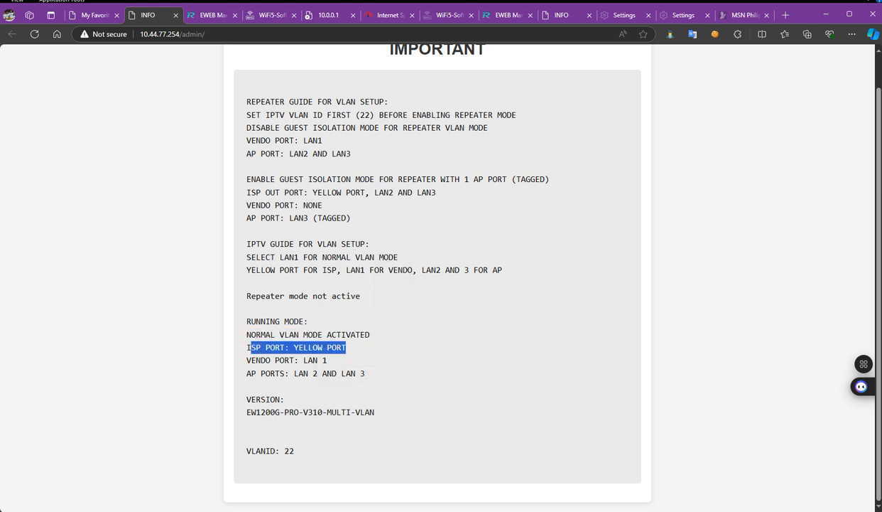
pyautogui.click(366, 347)
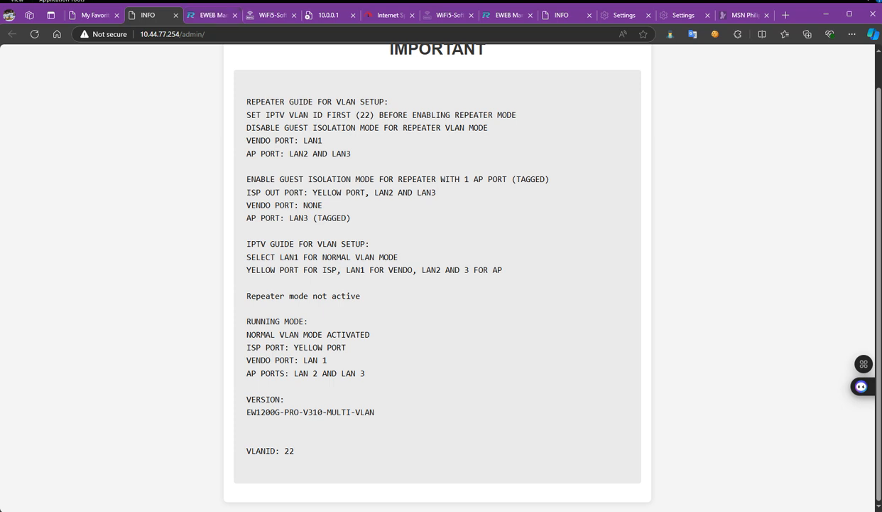
pyautogui.moveTo(241, 360); pyautogui.dragTo(328, 361)
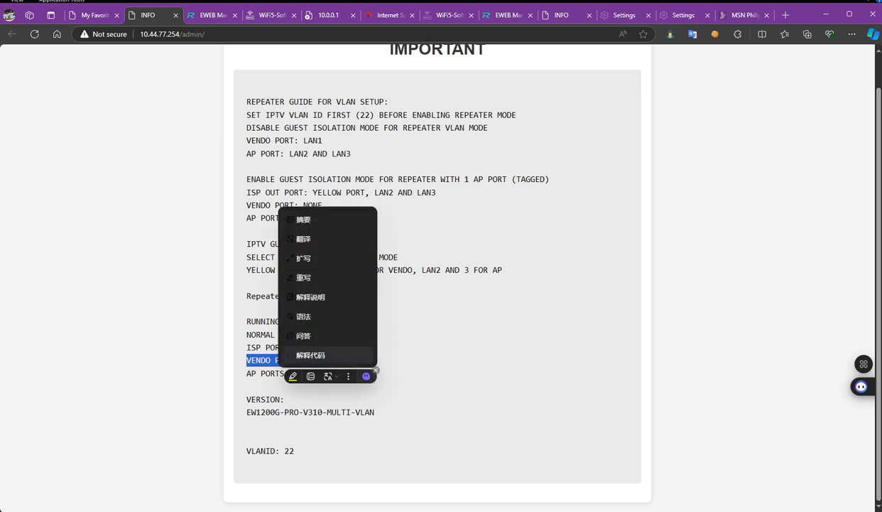
pyautogui.click(679, 343)
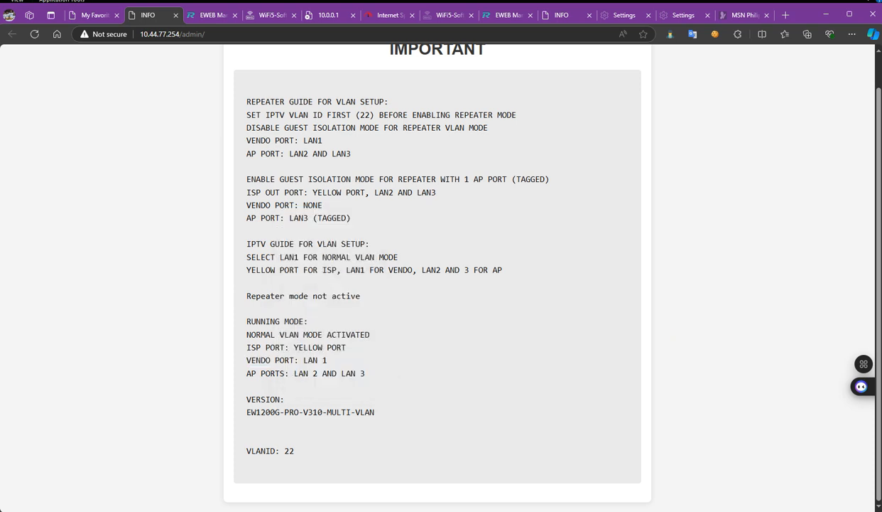
pyautogui.click(94, 15)
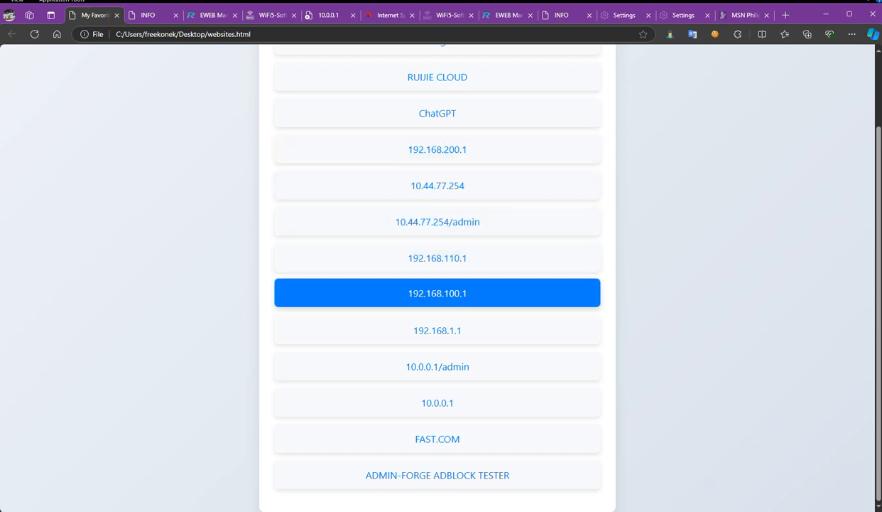
pyautogui.click(437, 149)
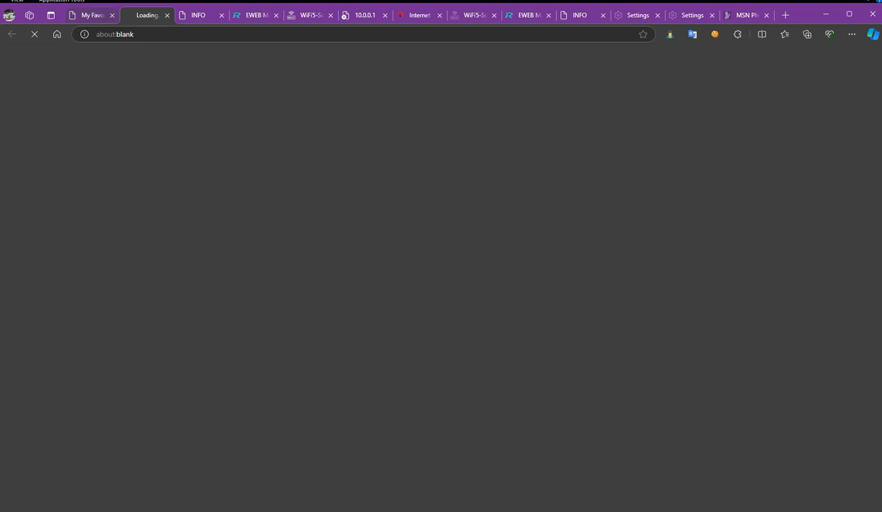
pyautogui.click(93, 15)
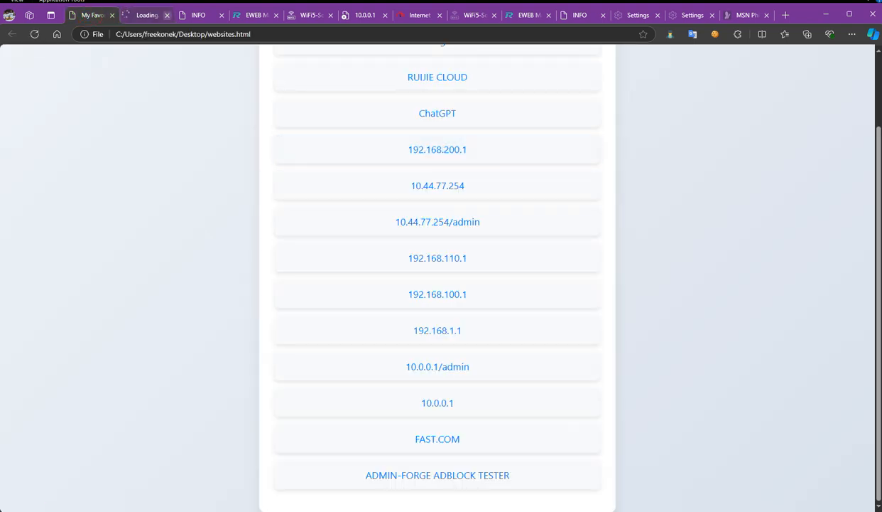
pyautogui.click(167, 15)
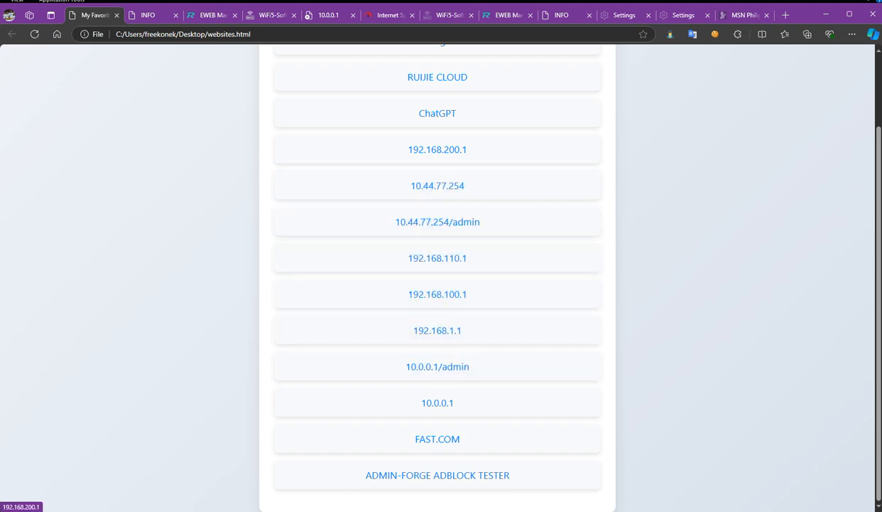
# Return to the router's info page and review the vendo port and AP port assignments under the running mode
pyautogui.click(192, 15)
pyautogui.click(151, 14)
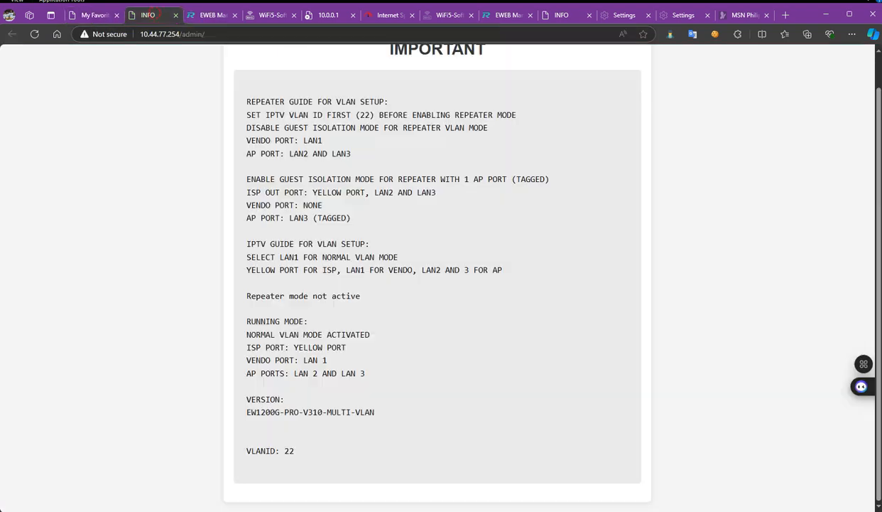
pyautogui.moveTo(239, 360); pyautogui.dragTo(328, 360)
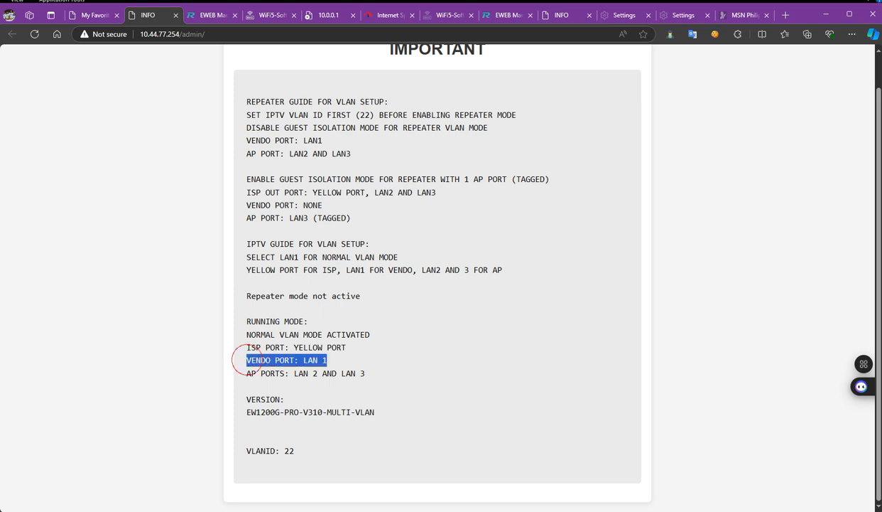
pyautogui.click(457, 349)
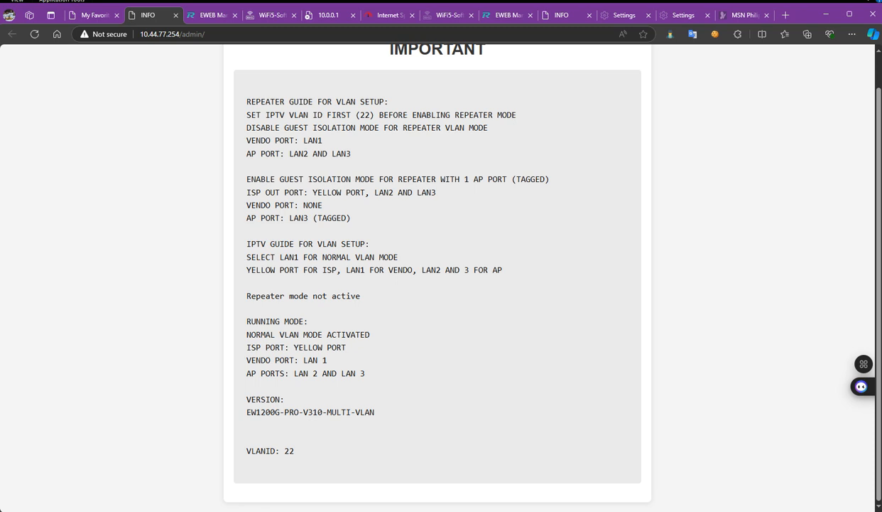
pyautogui.moveTo(243, 373); pyautogui.dragTo(366, 374)
pyautogui.click(318, 377)
pyautogui.scroll(1, 437, 277)
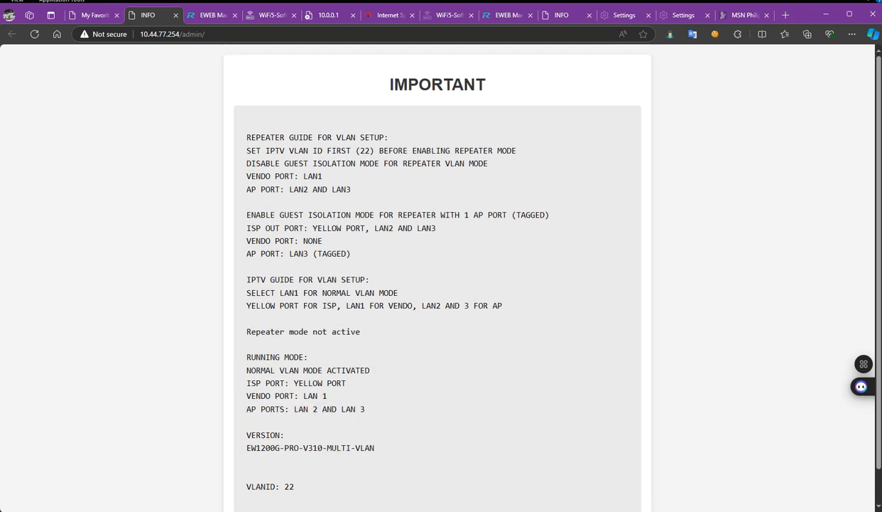
# Examine the repeater and IPTV VLAN setup guides and the VLAN ID line on the router's info page
pyautogui.moveTo(244, 137); pyautogui.dragTo(318, 215)
pyautogui.click(448, 188)
pyautogui.moveTo(243, 138); pyautogui.dragTo(308, 356)
pyautogui.scroll(-1, 426, 320)
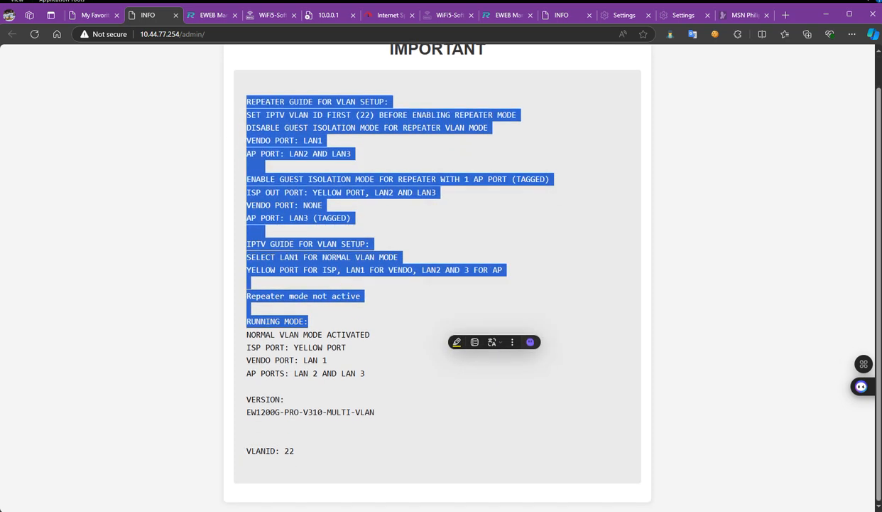
pyautogui.moveTo(245, 449); pyautogui.dragTo(318, 461)
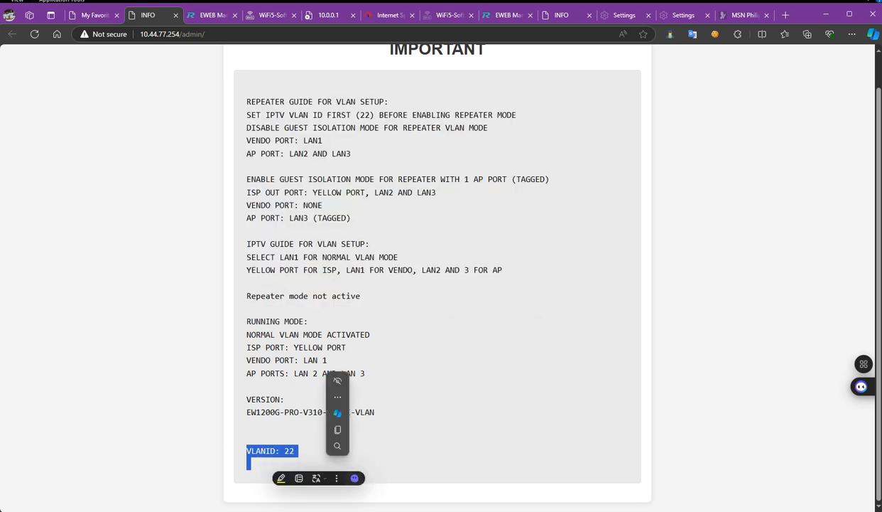
pyautogui.click(319, 459)
# Open the EW1200G-PRO router's Guest Wi-Fi settings and expand the advanced settings to review their options
pyautogui.click(212, 15)
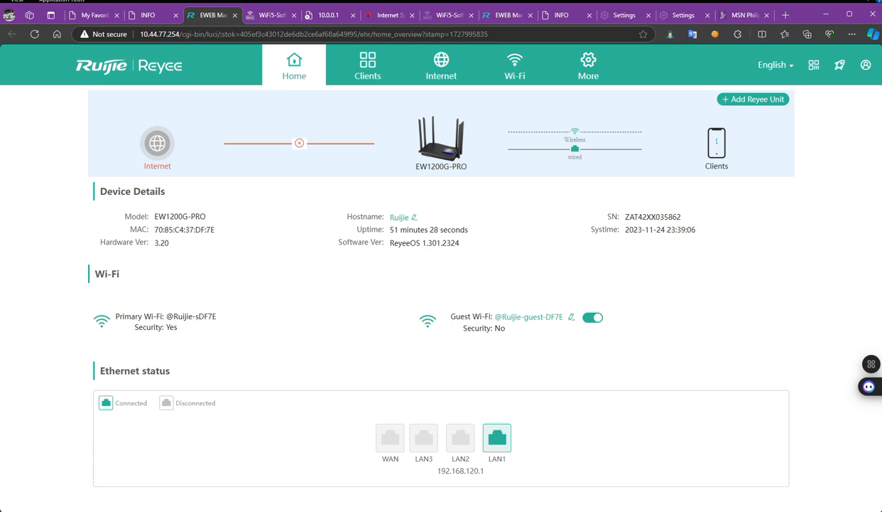
pyautogui.click(589, 64)
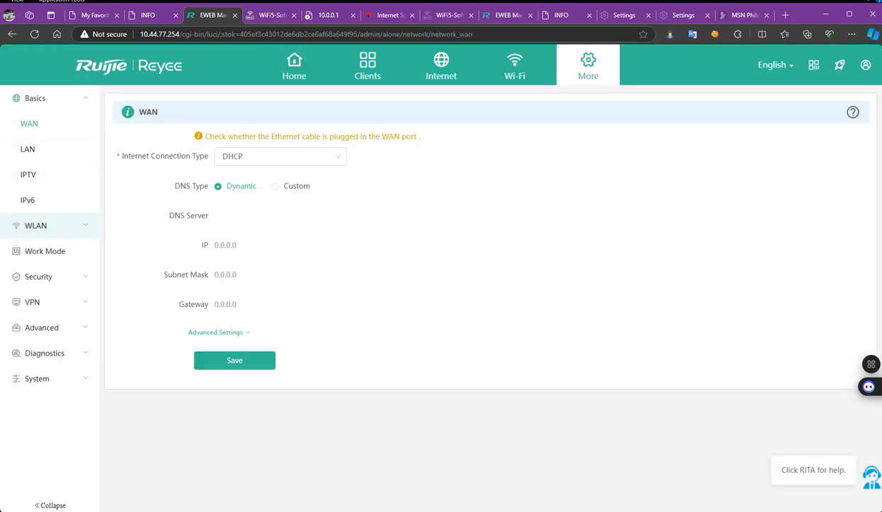
pyautogui.click(66, 224)
pyautogui.click(29, 148)
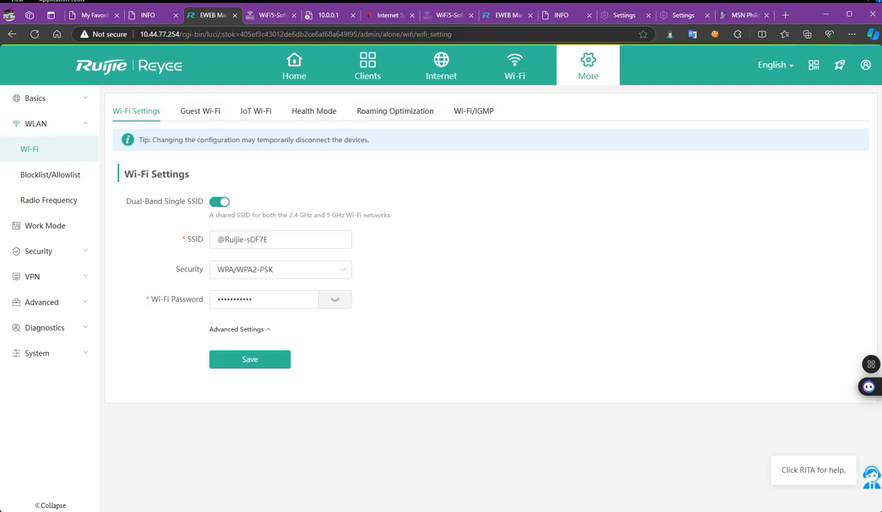
pyautogui.click(200, 111)
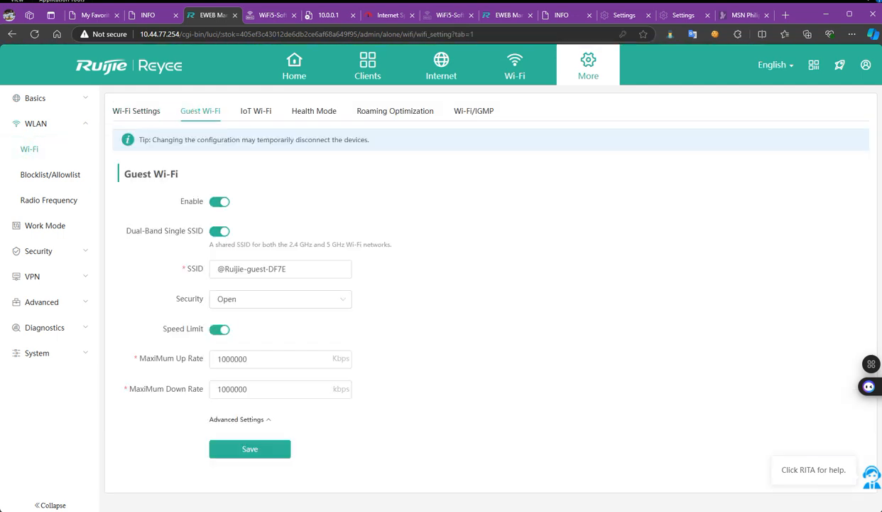
pyautogui.click(268, 419)
pyautogui.scroll(-2, 268, 419)
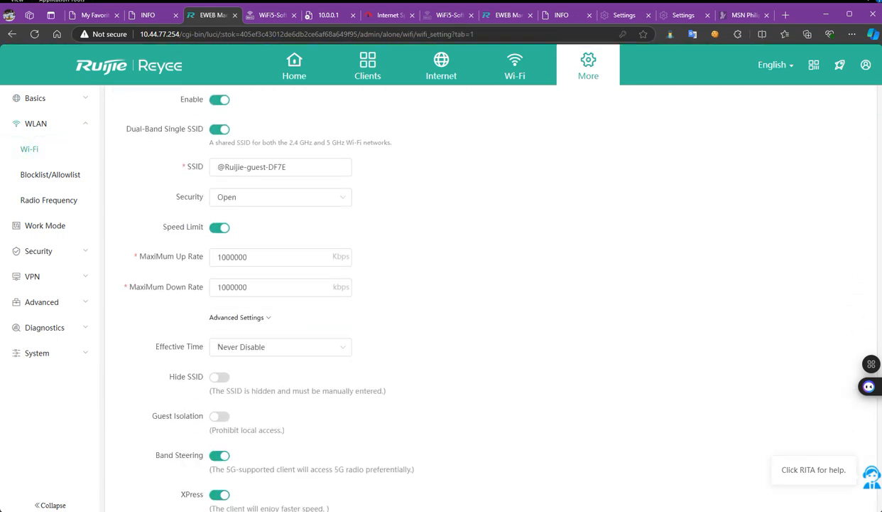
pyautogui.scroll(2, 269, 419)
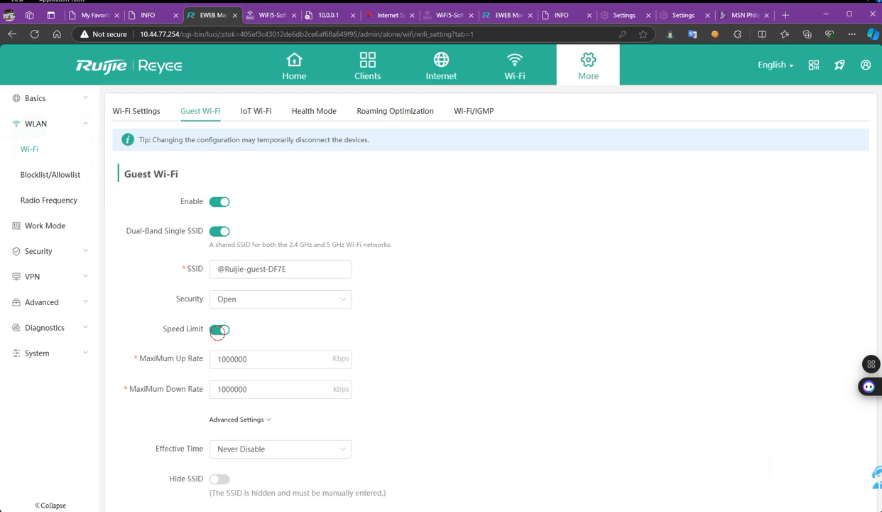
# Toggle the guest Wi-Fi speed limit off and back on, and review the maximum up and down rates
pyautogui.click(220, 329)
pyautogui.click(219, 329)
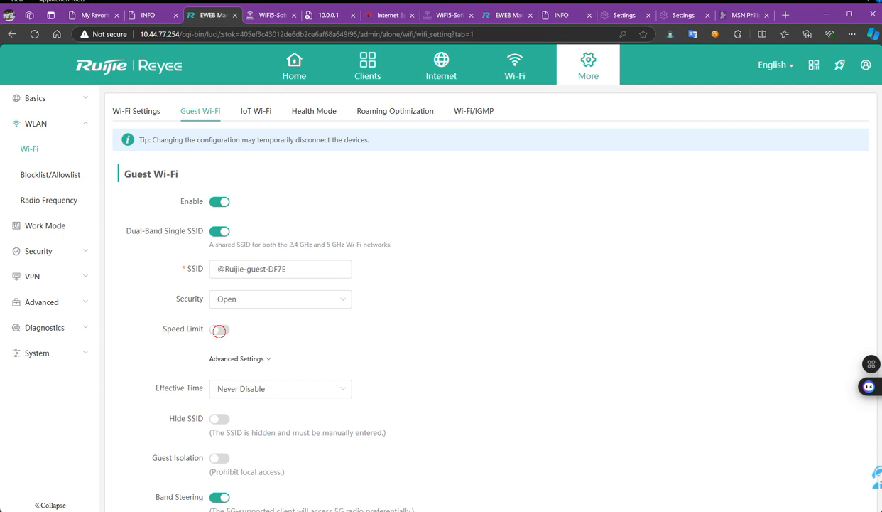
pyautogui.scroll(-2, 220, 329)
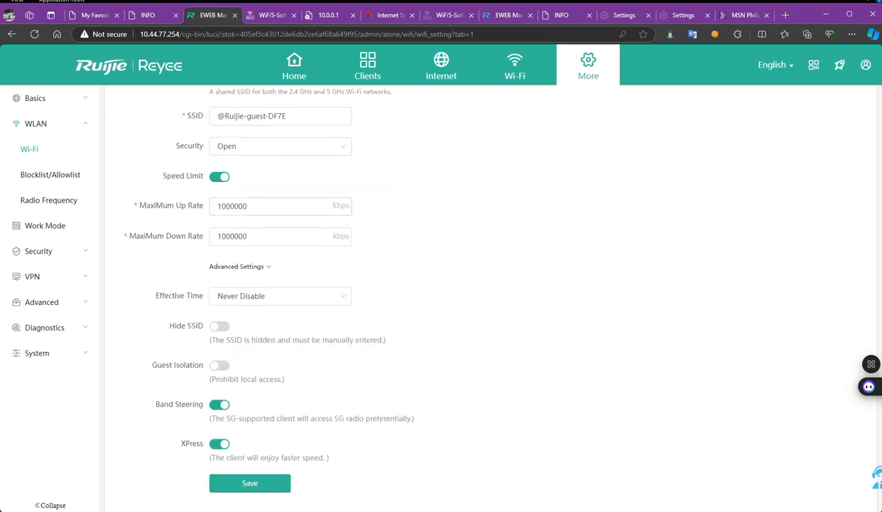
pyautogui.doubleClick(252, 205)
pyautogui.doubleClick(252, 236)
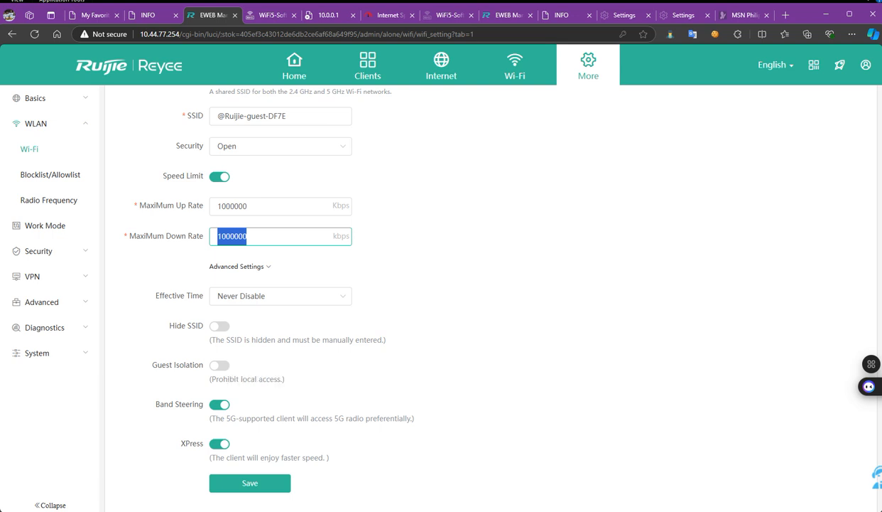
pyautogui.scroll(-1, 265, 280)
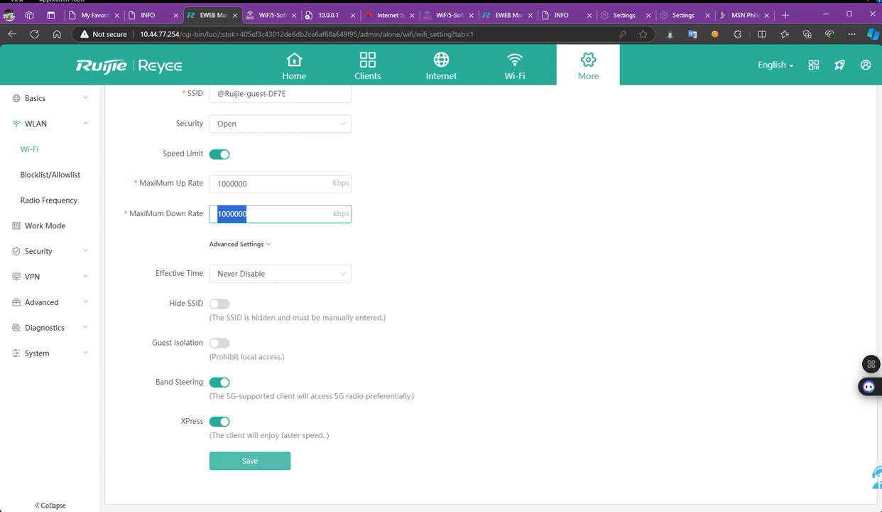
pyautogui.scroll(1, 250, 460)
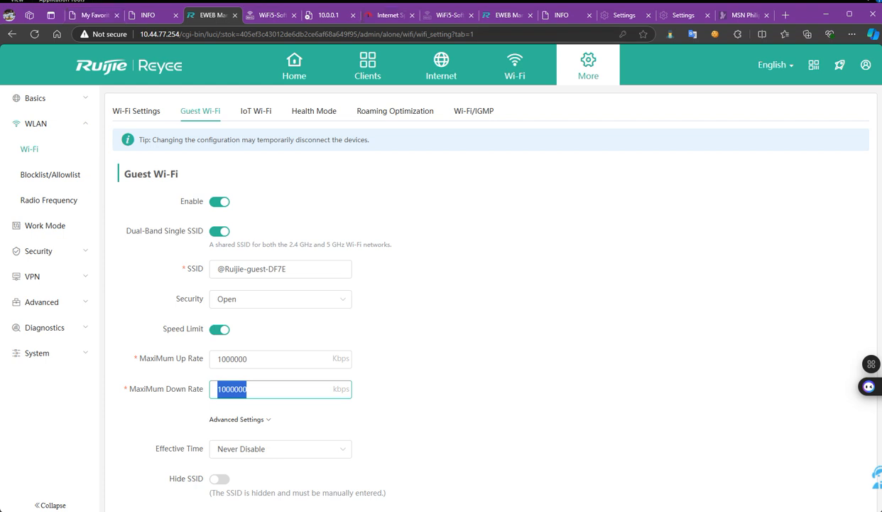
# Return to the router's home overview and examine the software version in the device details
pyautogui.click(294, 66)
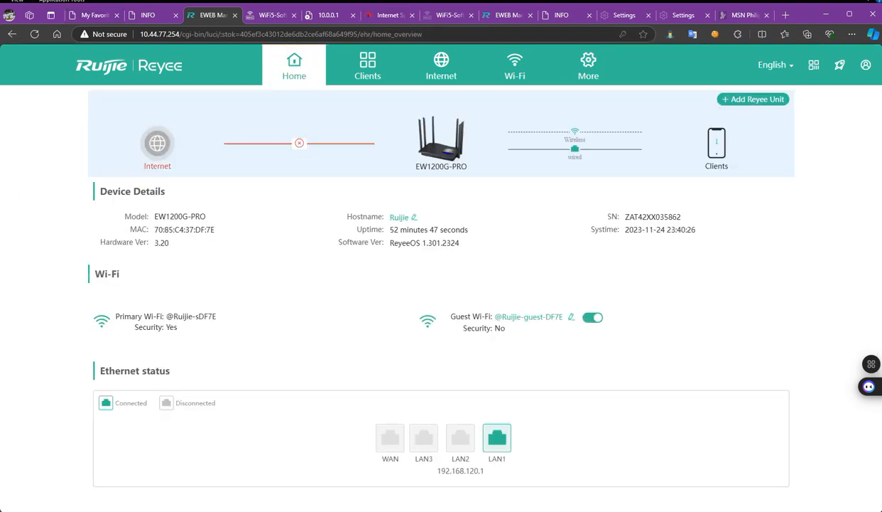
pyautogui.moveTo(388, 243); pyautogui.dragTo(459, 242)
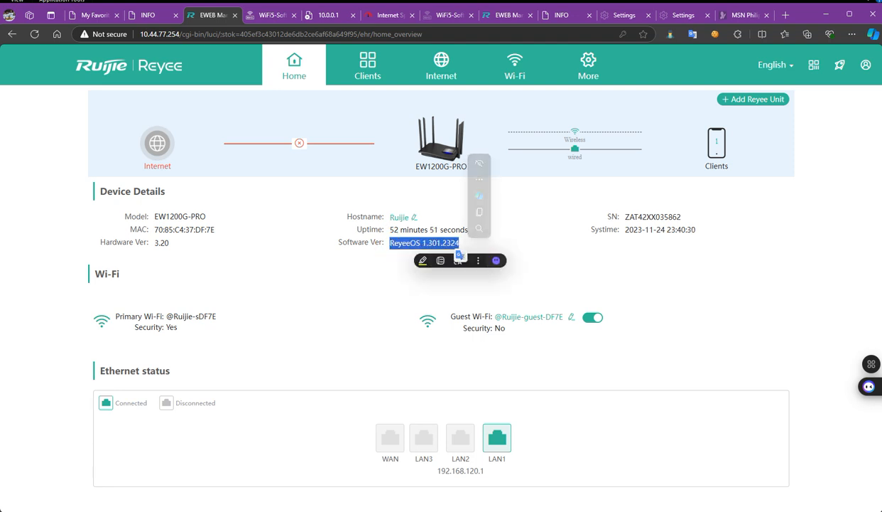
pyautogui.click(375, 264)
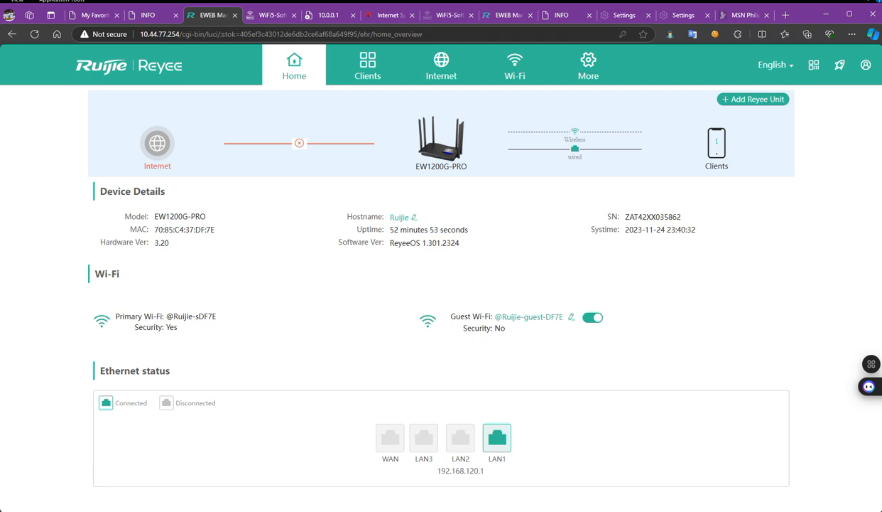
pyautogui.moveTo(460, 242); pyautogui.dragTo(427, 243)
pyautogui.click(361, 294)
pyautogui.moveTo(389, 243); pyautogui.dragTo(460, 243)
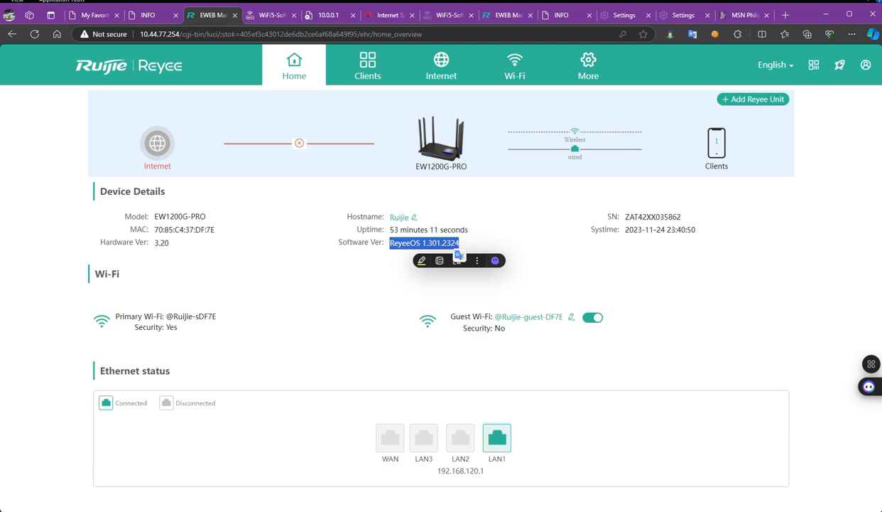
# Reopen the Guest Wi-Fi settings under WLAN and review the speed limit values
pyautogui.click(588, 65)
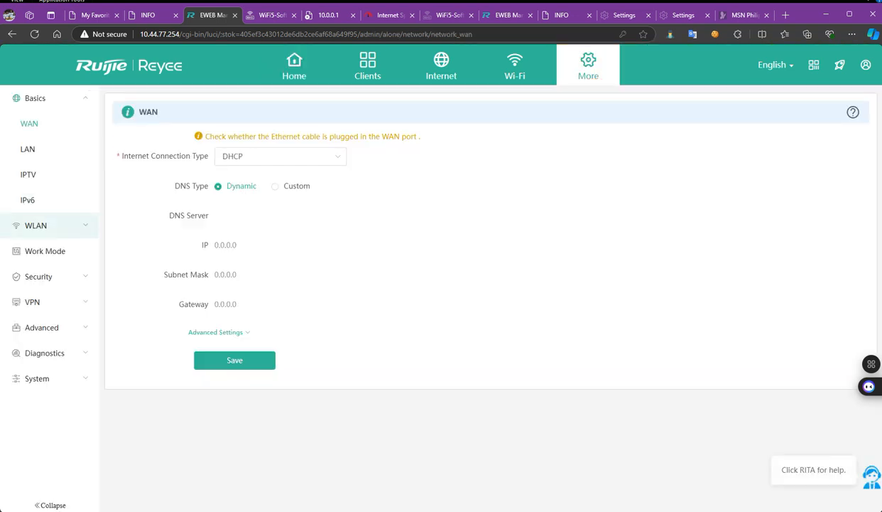
pyautogui.click(36, 223)
pyautogui.click(30, 149)
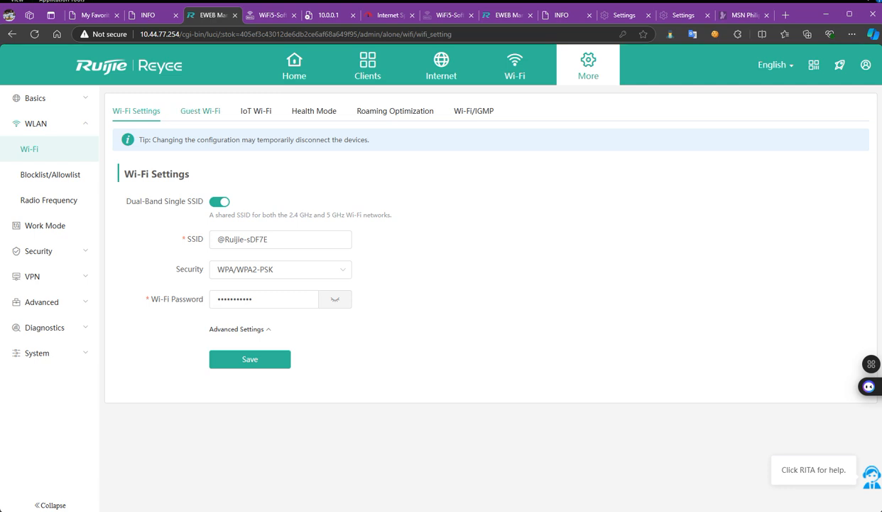
pyautogui.click(191, 111)
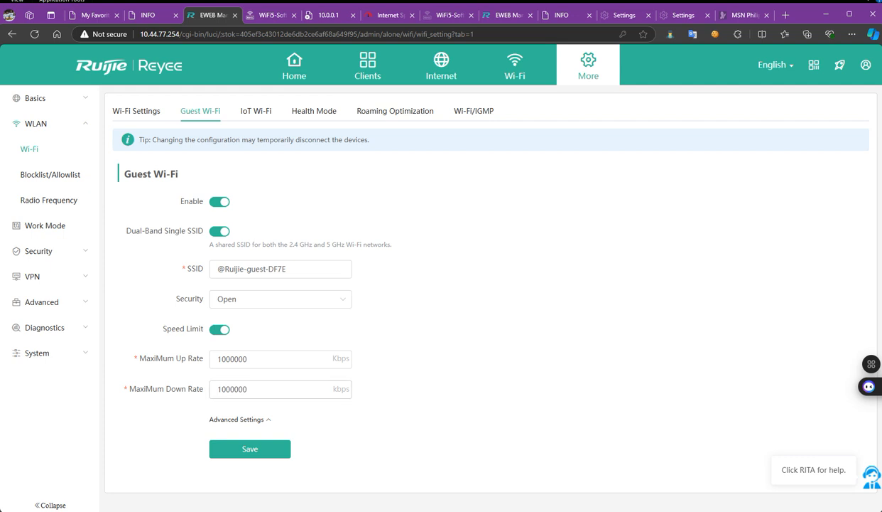
# Open the IPTV/VLAN settings and try switching LAN2 and LAN1 as IPTV ports, restoring LAN1 as the only one
pyautogui.click(46, 99)
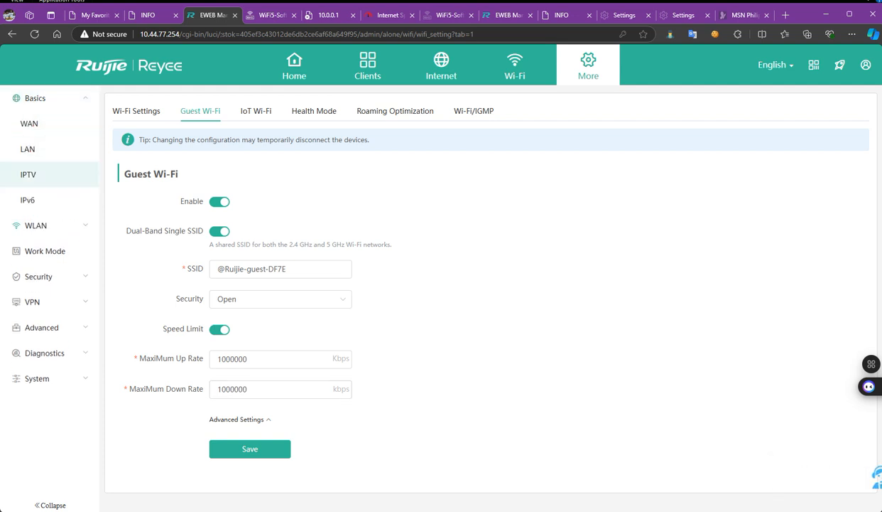
pyautogui.click(32, 174)
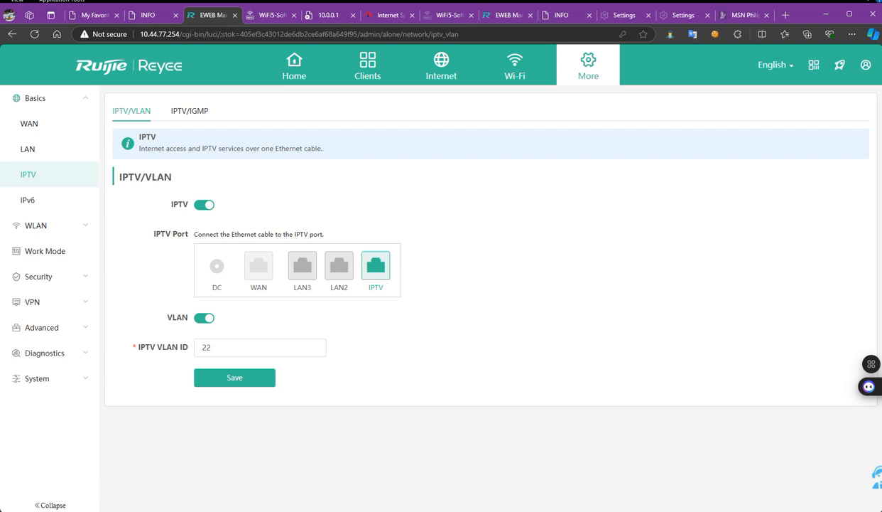
pyautogui.click(338, 266)
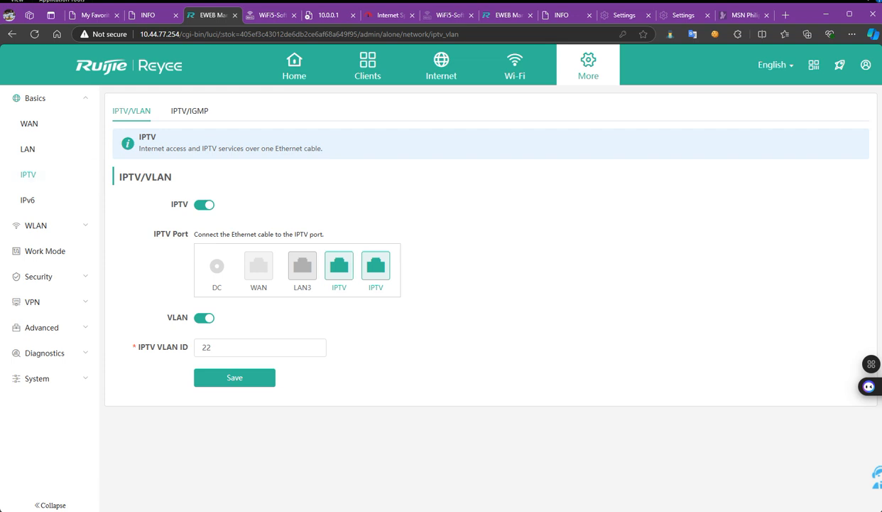
pyautogui.click(376, 265)
pyautogui.click(376, 266)
pyautogui.click(339, 266)
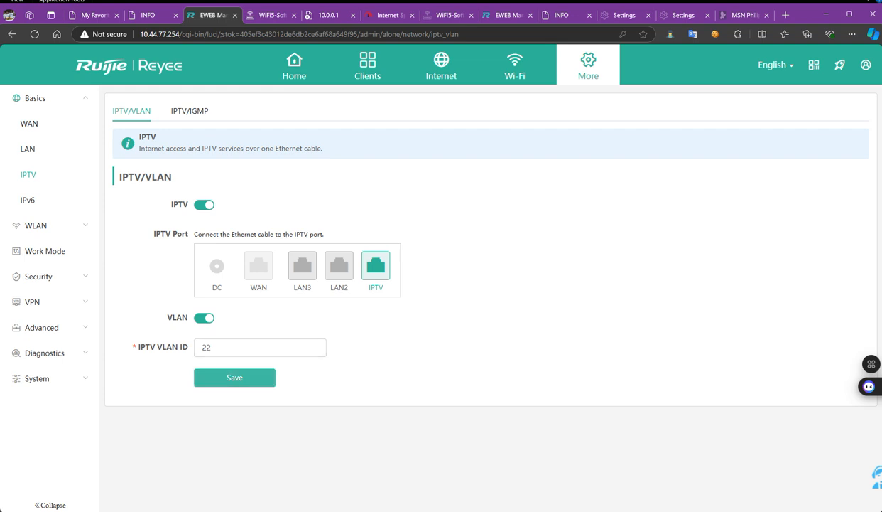
# Examine the IPTV VLAN ID value on the IPTV/VLAN page
pyautogui.doubleClick(207, 347)
pyautogui.moveTo(207, 347); pyautogui.dragTo(201, 347)
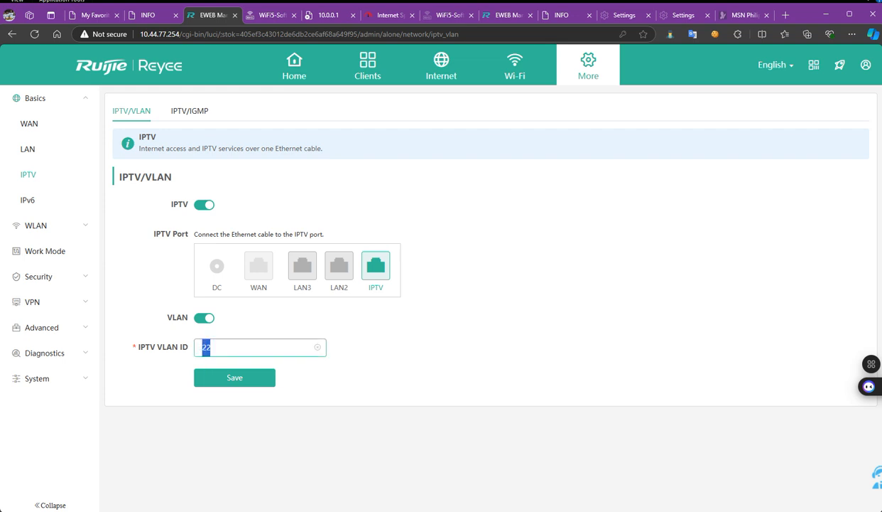
pyautogui.click(222, 353)
pyautogui.doubleClick(224, 350)
pyautogui.click(391, 328)
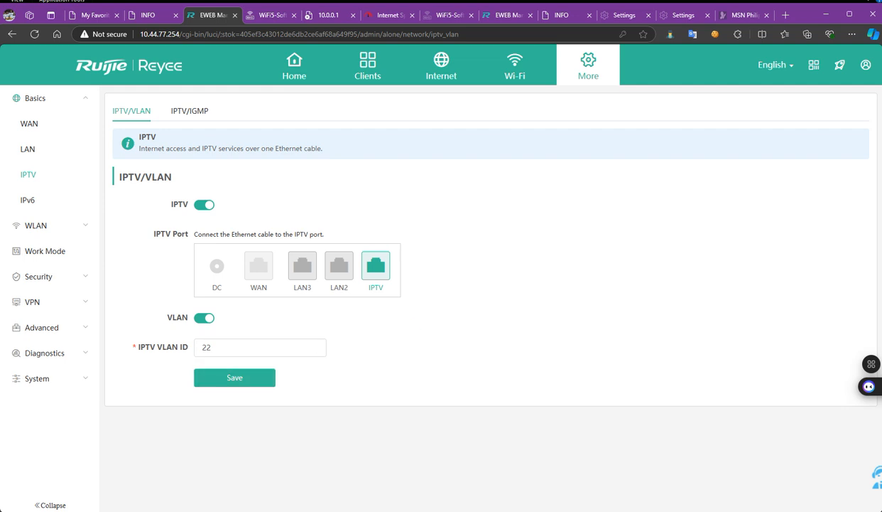
pyautogui.click(497, 222)
# Switch to the Network Connections window and enable the Ethernet 2 adapter
pyautogui.hotkey('alt', 'Tab')
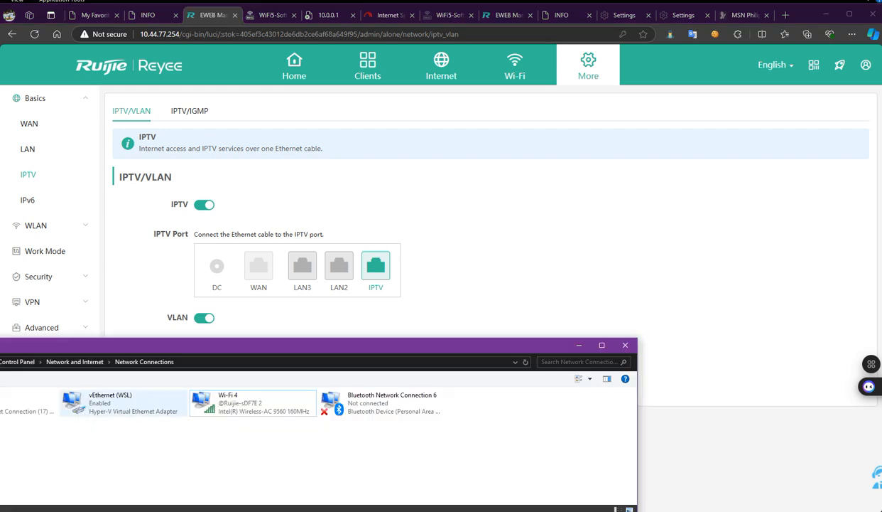
pyautogui.moveTo(90, 346); pyautogui.dragTo(165, 351)
pyautogui.doubleClick(54, 402)
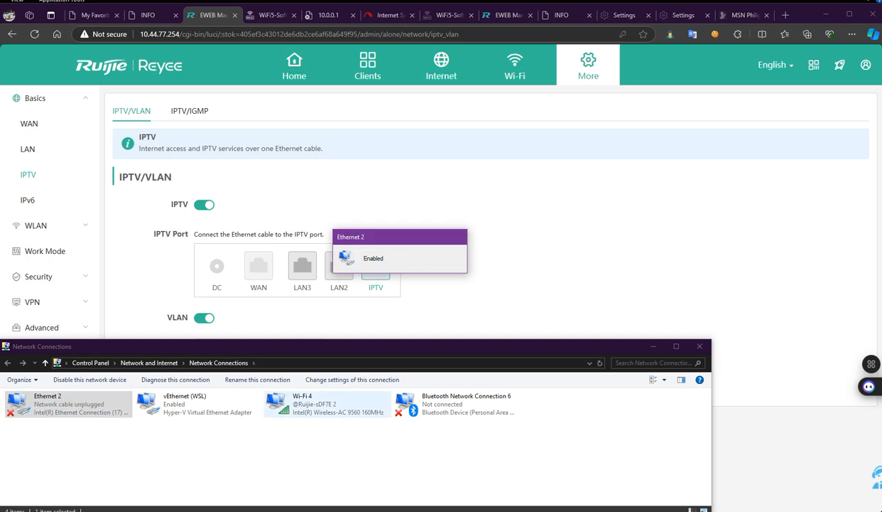
pyautogui.moveTo(362, 346)
pyautogui.mouseDown()
pyautogui.moveTo(407, 351)
pyautogui.moveTo(362, 361)
pyautogui.mouseUp()
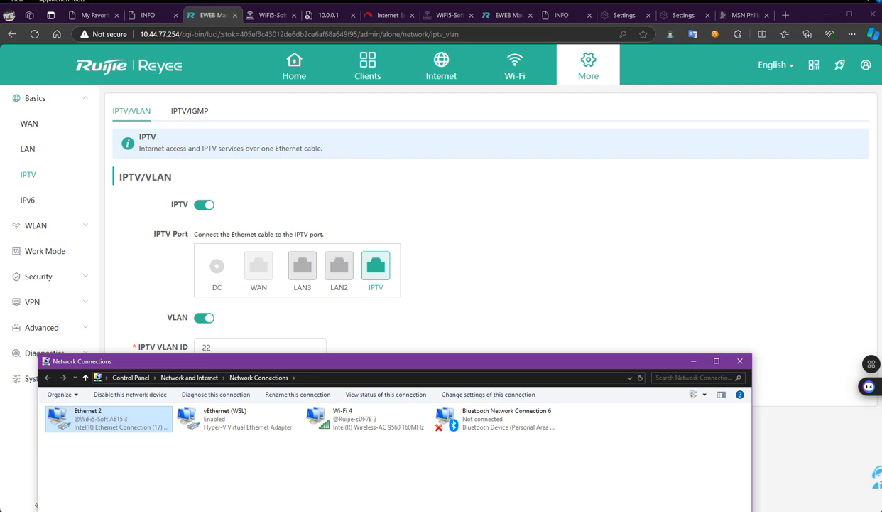
# View the Ethernet 2 connection's status and network details, including its IPv4 address and gateway, and close them
pyautogui.doubleClick(83, 410)
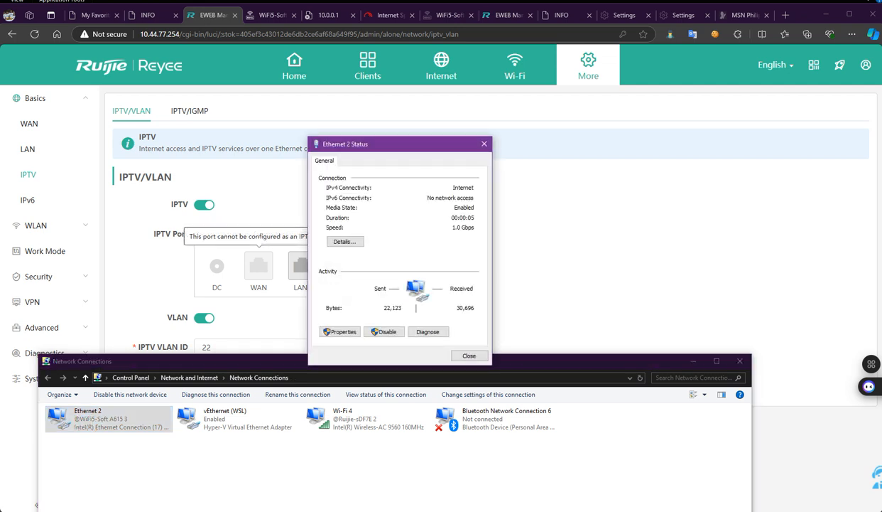
pyautogui.click(334, 240)
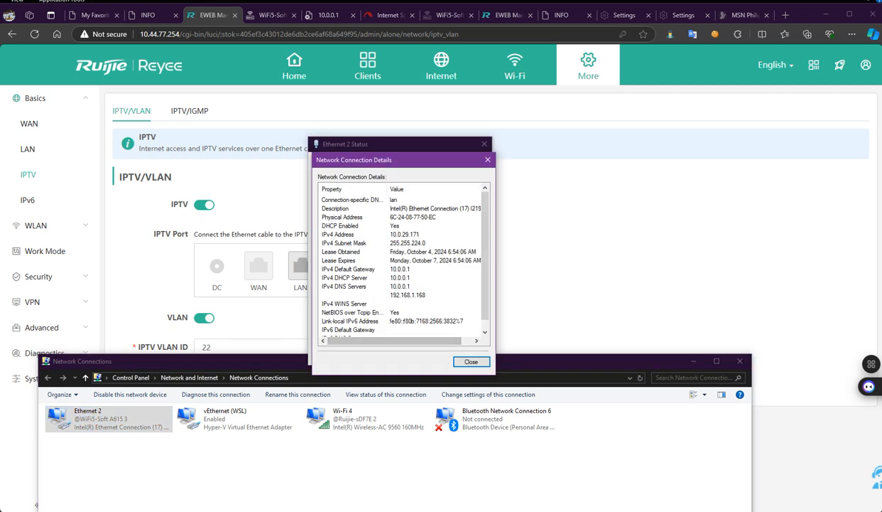
pyautogui.click(470, 361)
pyautogui.press('Escape')
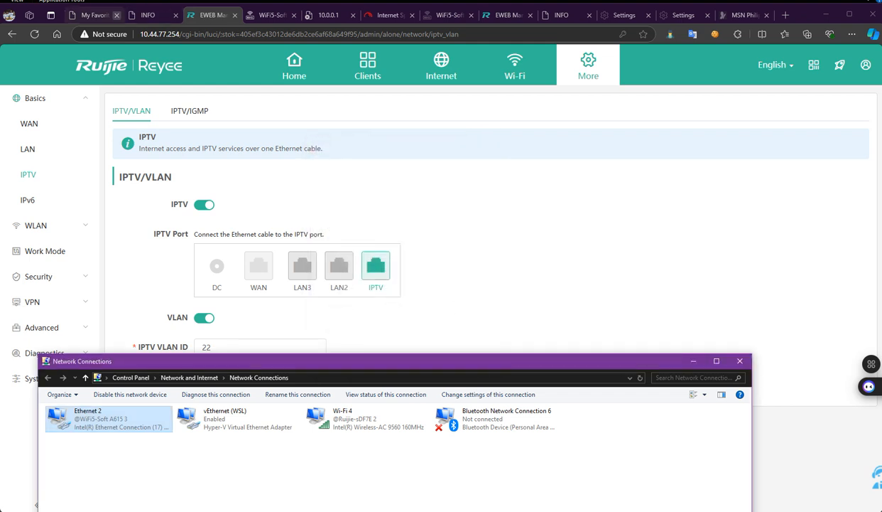
# Open the EG210G-P gateway at 192.168.200.1 from the favorites page and log in with the saved password
pyautogui.click(99, 15)
pyautogui.scroll(2, 437, 78)
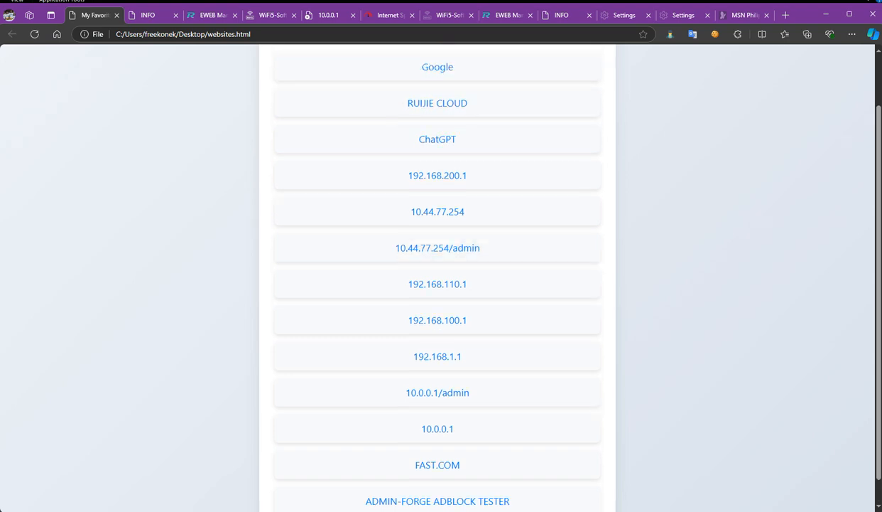
pyautogui.click(475, 236)
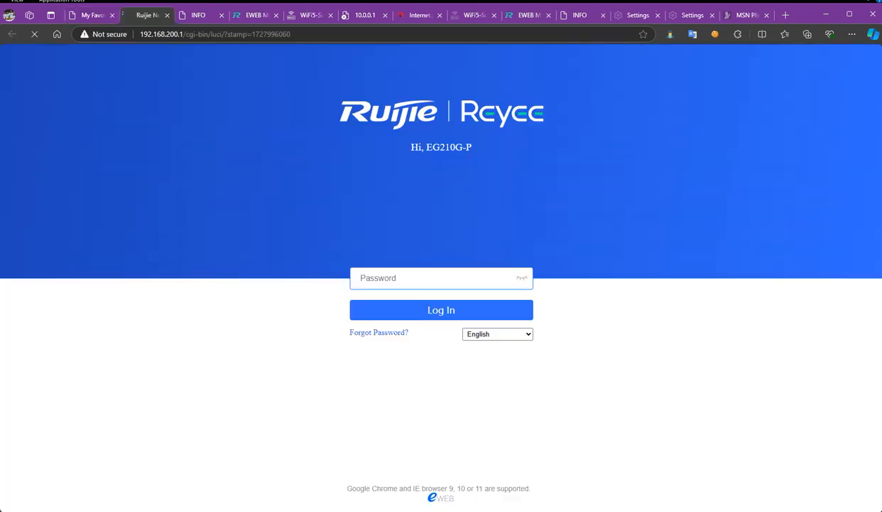
pyautogui.click(436, 277)
pyautogui.click(397, 317)
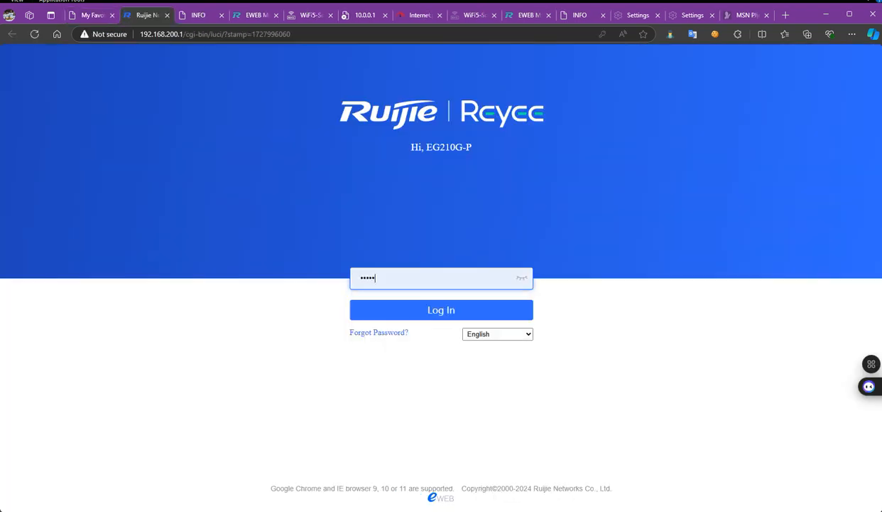
pyautogui.click(440, 311)
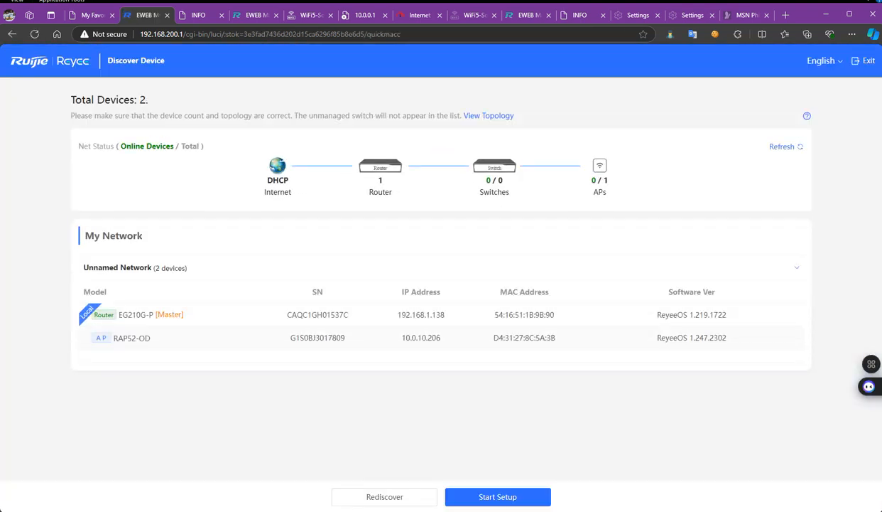
# Exit the device discovery setup without configuring it and view the gateway's Port VLAN assignments
pyautogui.click(864, 61)
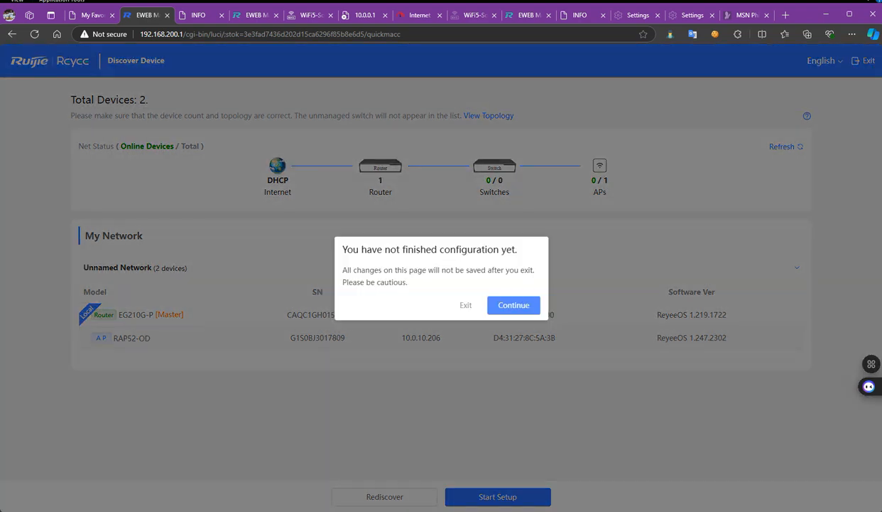
pyautogui.click(466, 304)
pyautogui.click(506, 311)
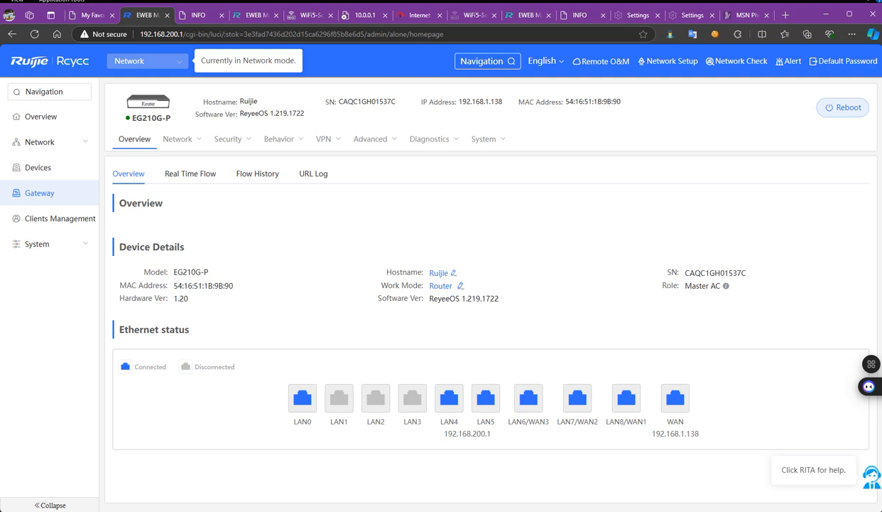
pyautogui.moveTo(178, 138)
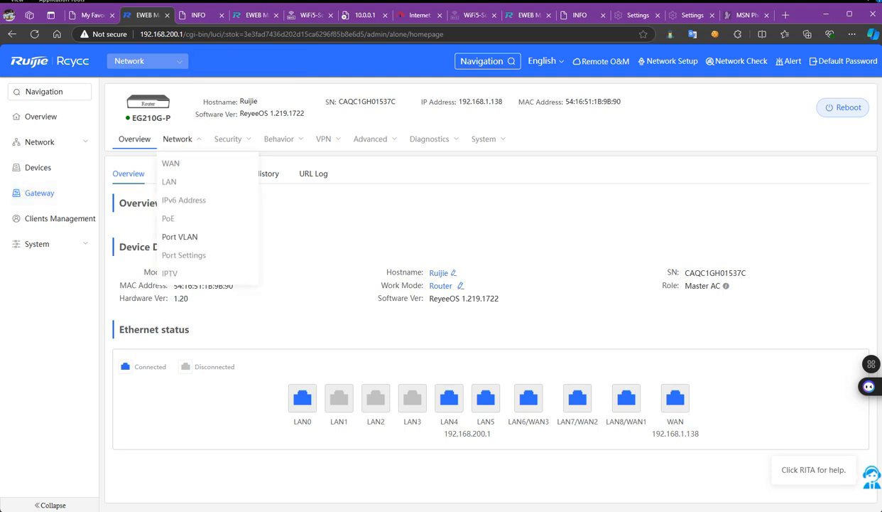
pyautogui.click(174, 232)
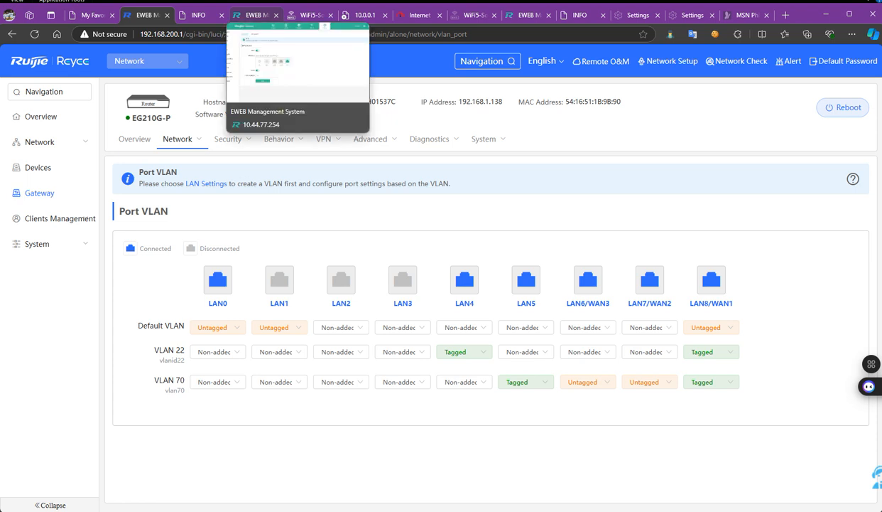
# Return to the 10.44.77.254 IPTV/VLAN page and check the computer's active networks and the available Wi-Fi list
pyautogui.click(254, 15)
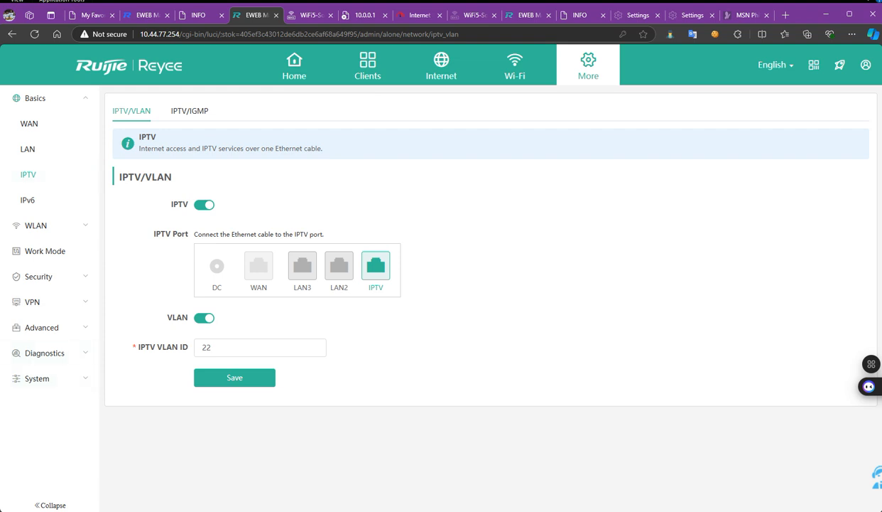
pyautogui.hotkey('alt', 'Tab')
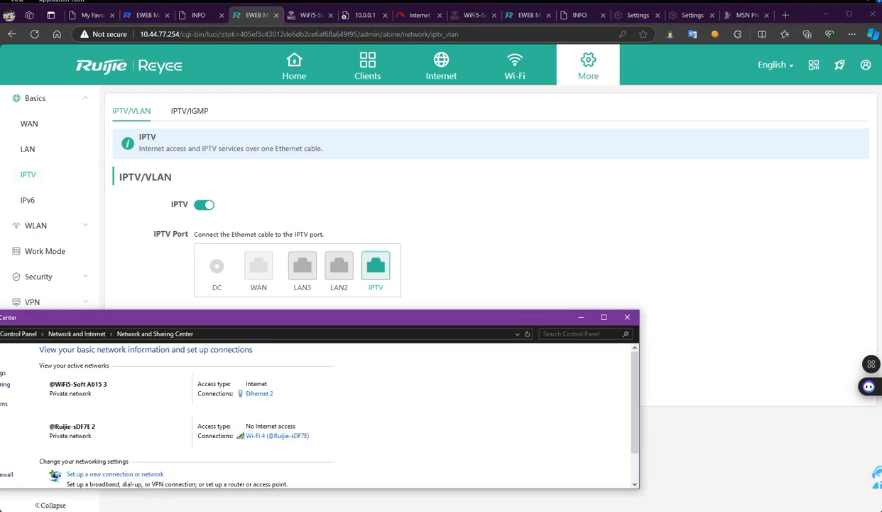
pyautogui.click(802, 509)
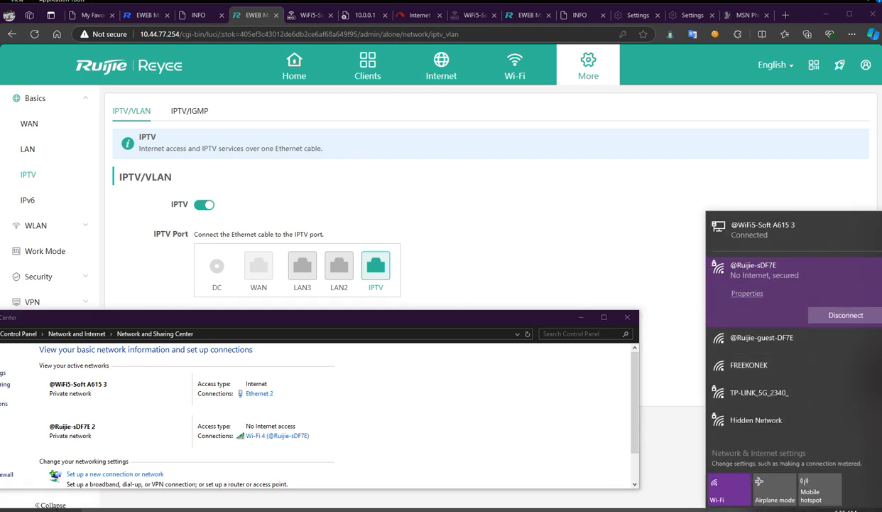
# Open the router's WLAN Wi-Fi settings and disable the Ethernet 2 adapter in Network Connections
pyautogui.click(42, 225)
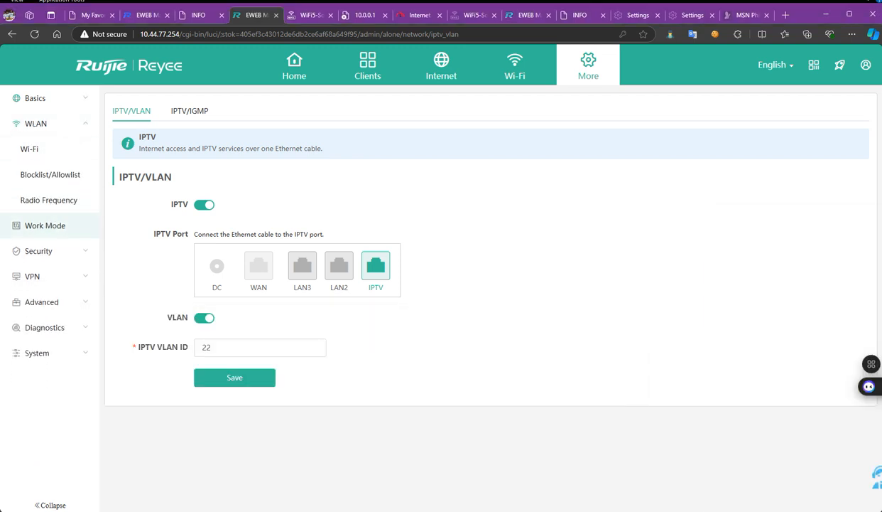
pyautogui.click(34, 149)
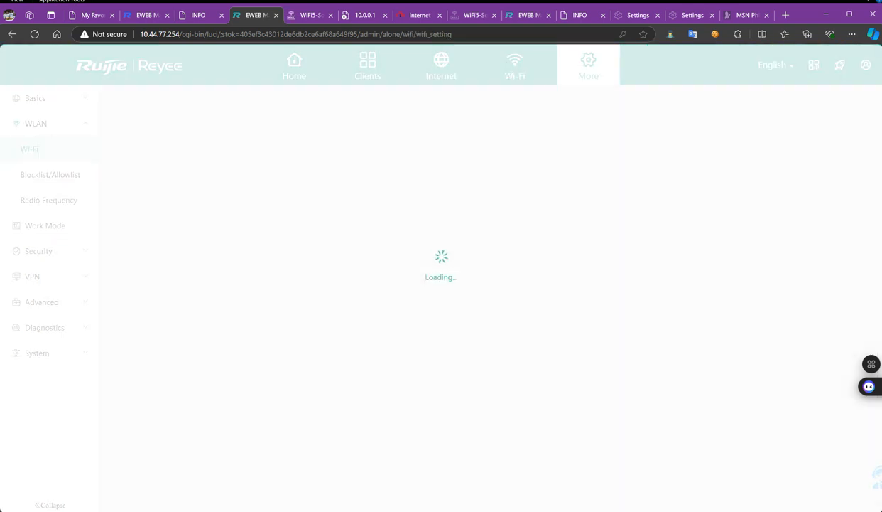
pyautogui.hotkey('alt', 'Tab')
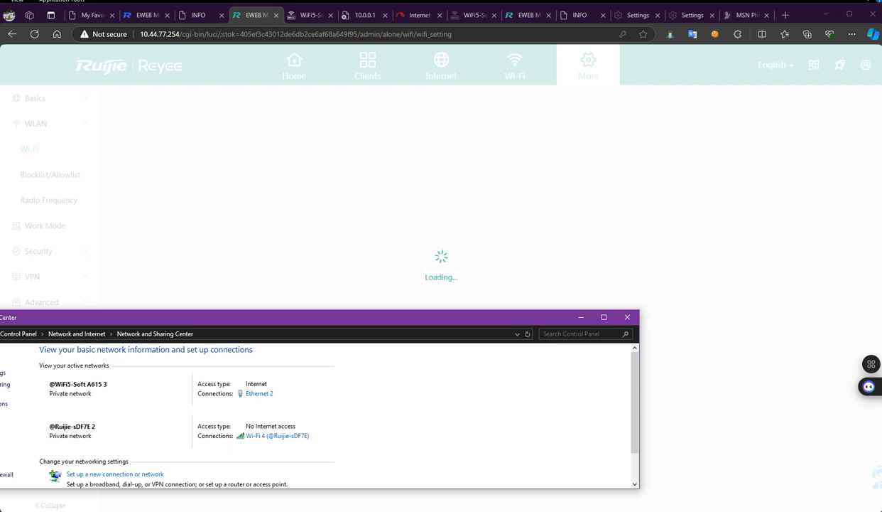
pyautogui.click(2, 373)
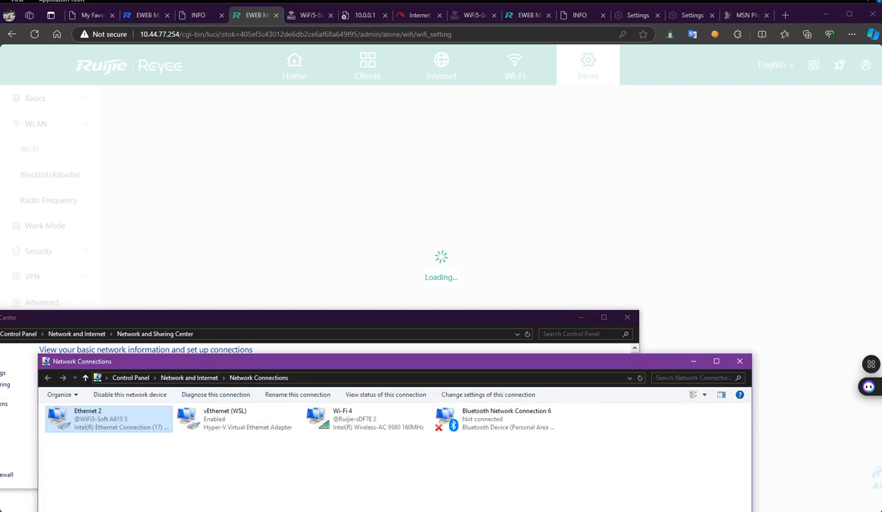
pyautogui.click(130, 394)
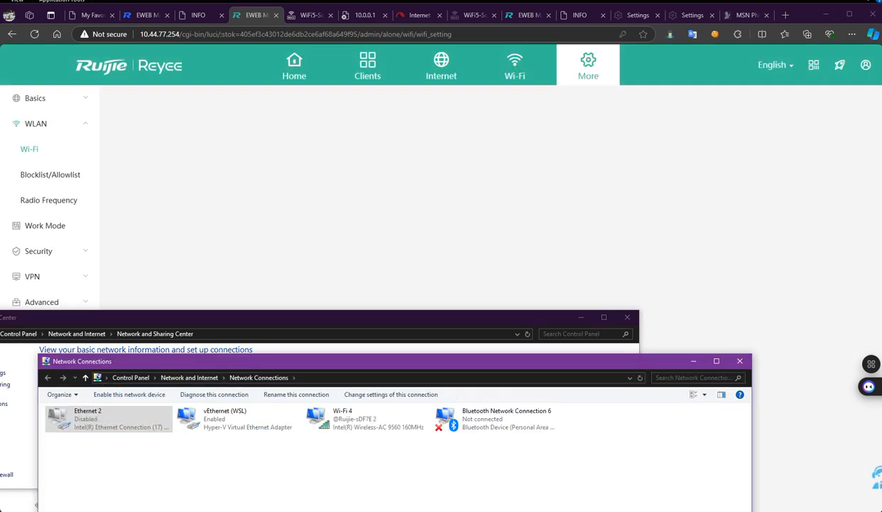
# Reload the router's Wi-Fi settings page and highlight the SSID in the Guest Wi-Fi settings
pyautogui.click(266, 251)
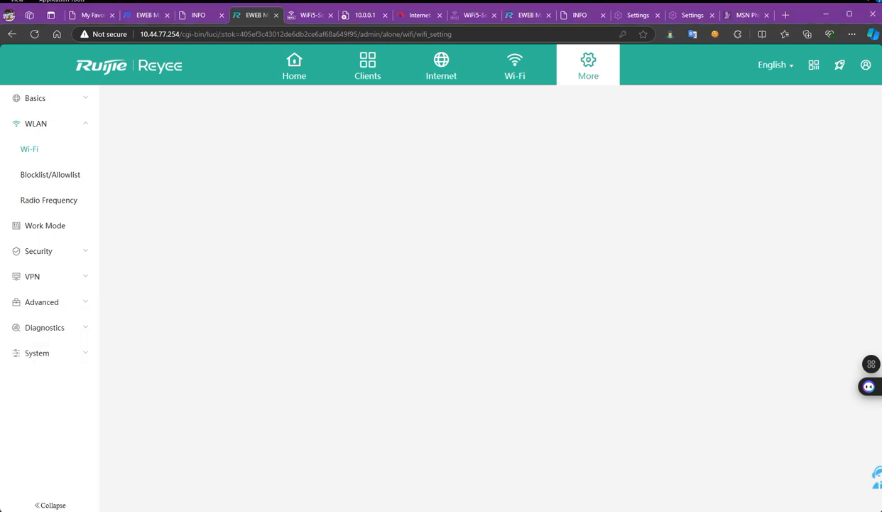
pyautogui.click(34, 34)
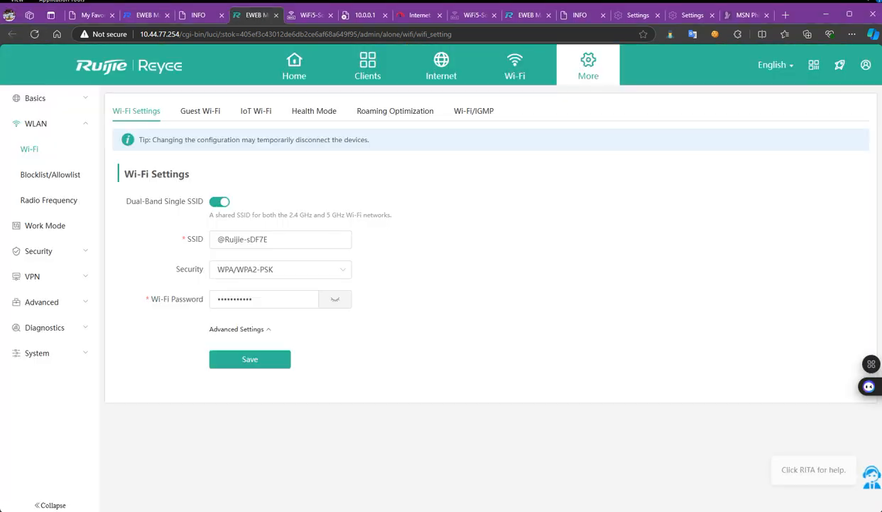
pyautogui.click(211, 106)
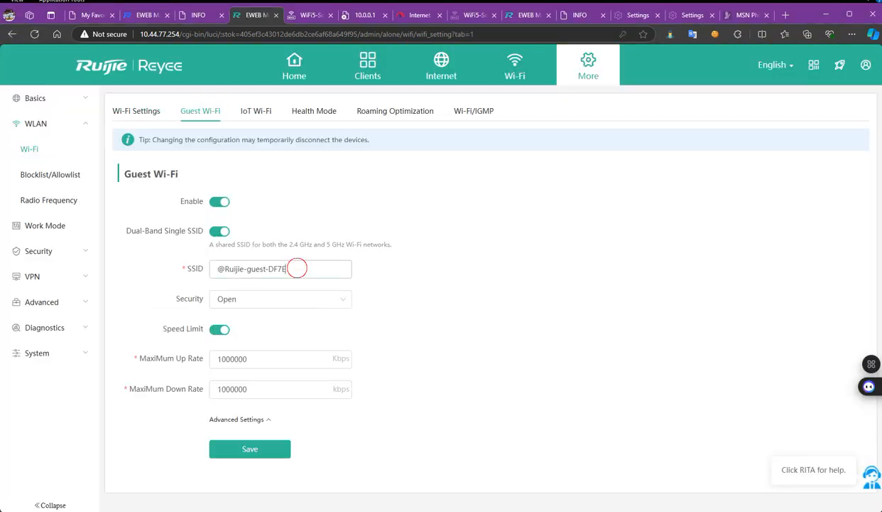
pyautogui.moveTo(296, 268); pyautogui.dragTo(211, 268)
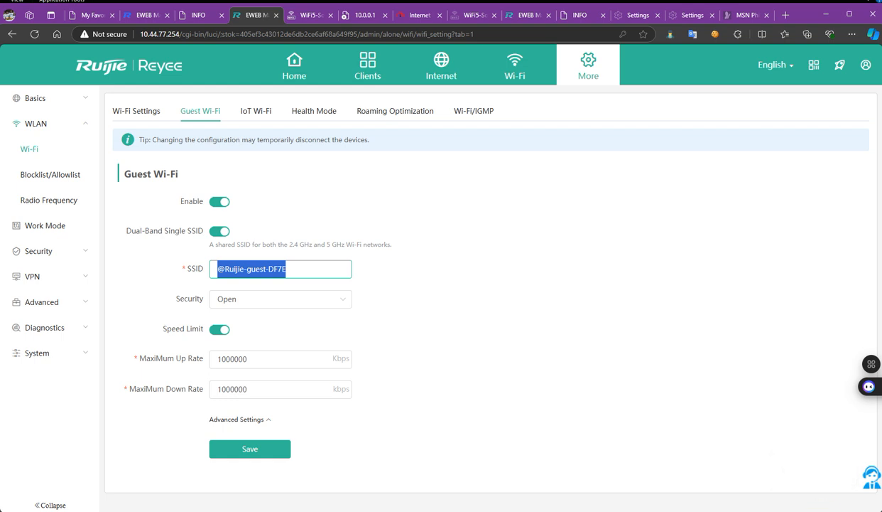
pyautogui.click(817, 508)
pyautogui.click(836, 298)
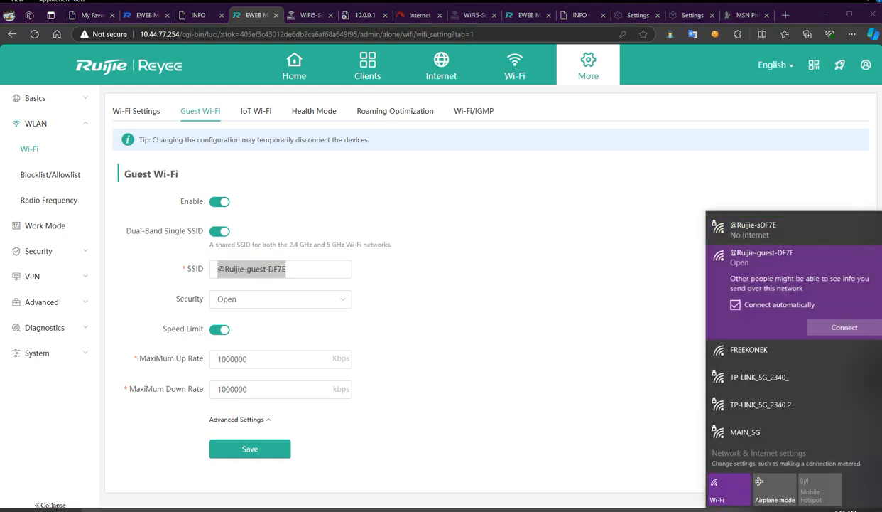
pyautogui.click(848, 328)
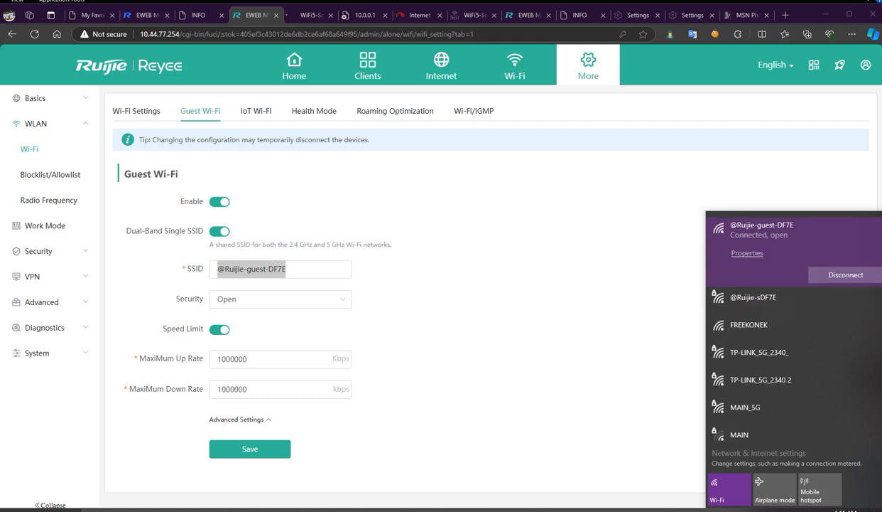
# View the Wi-Fi 4 connection's network details in Network and Sharing Center, highlight its IPv4 default gateway, and close them
pyautogui.hotkey('alt', 'Tab')
pyautogui.click(284, 393)
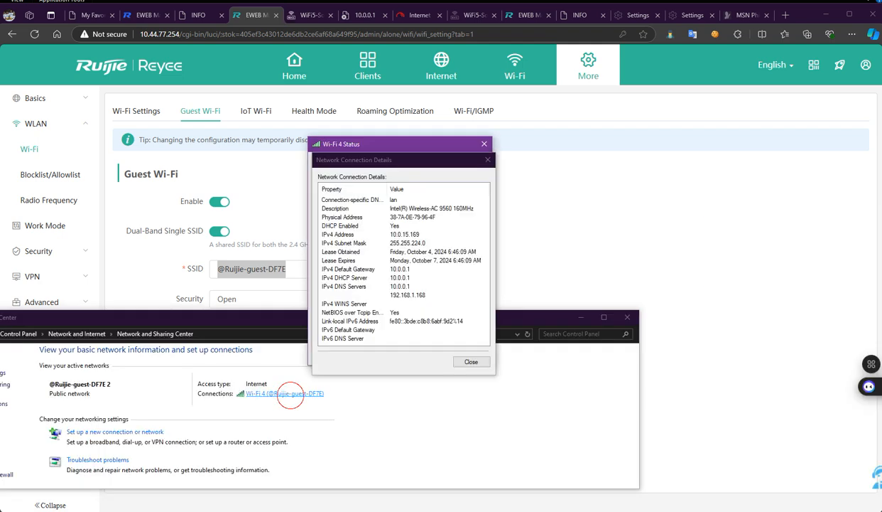
pyautogui.press('Escape')
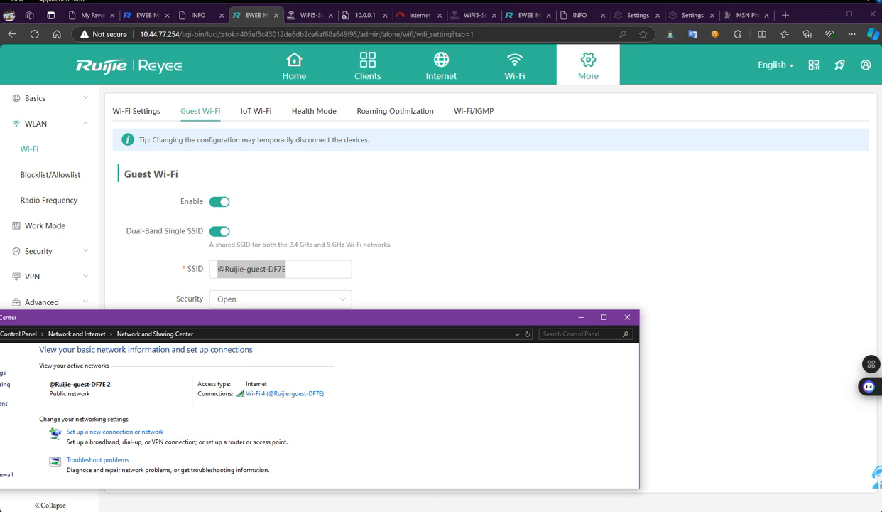
pyautogui.click(277, 391)
pyautogui.click(343, 258)
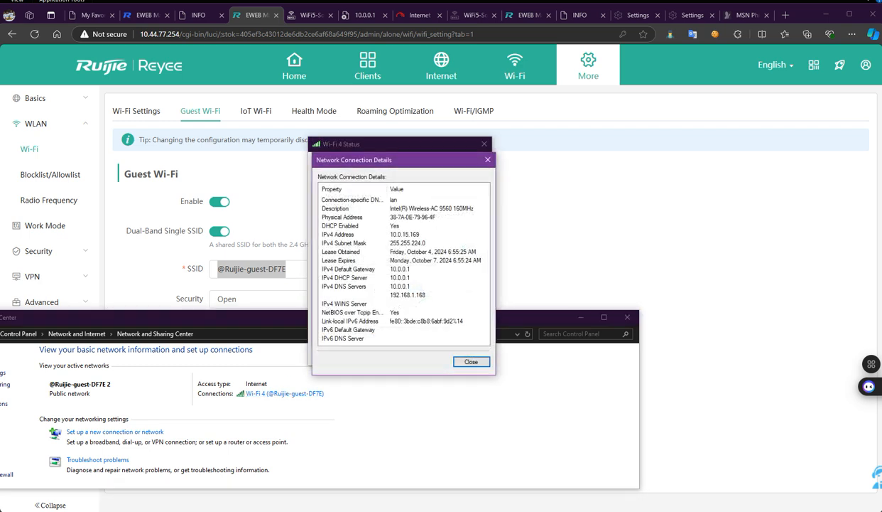
pyautogui.click(389, 269)
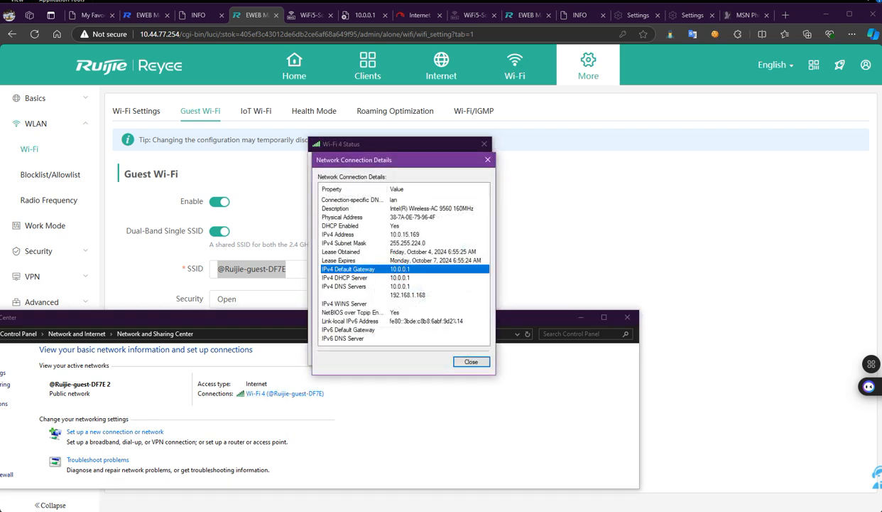
pyautogui.click(471, 362)
pyautogui.click(469, 354)
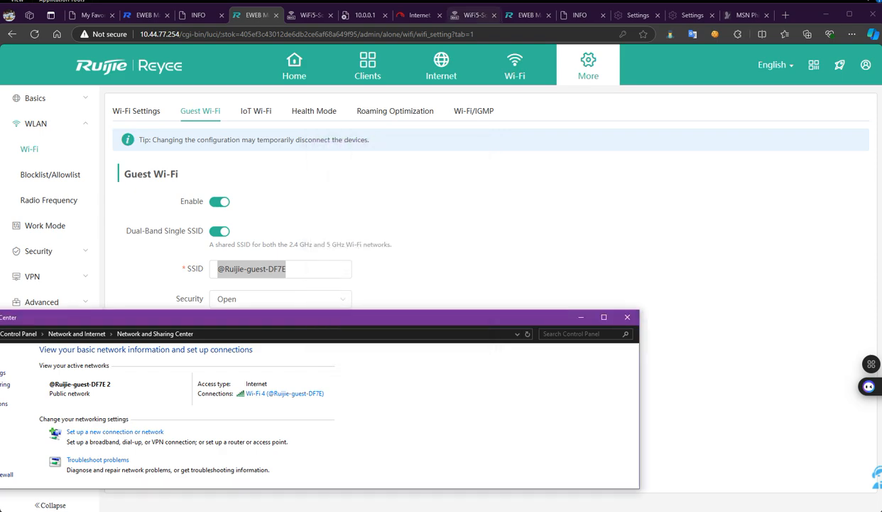
# Reload the WiFi5 Soft client dashboard at 10.0.0.1 and examine the upload and download limits in Client Info
pyautogui.click(311, 15)
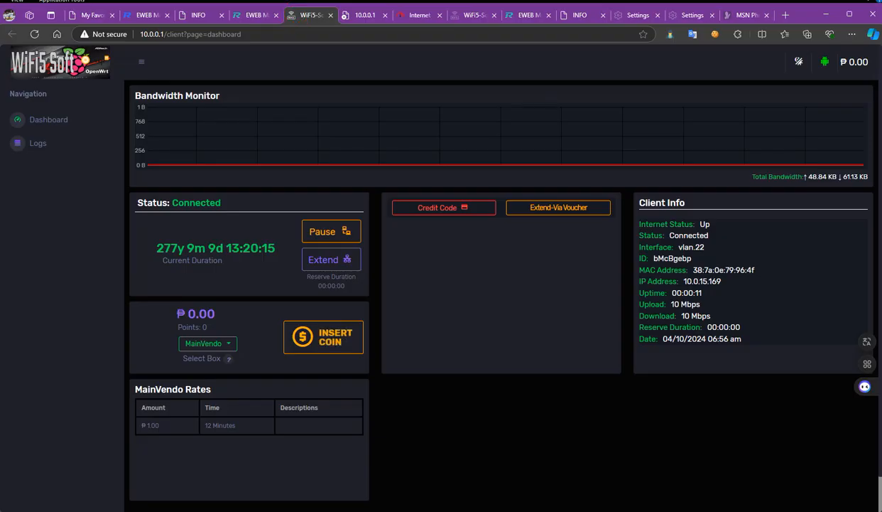
pyautogui.click(34, 34)
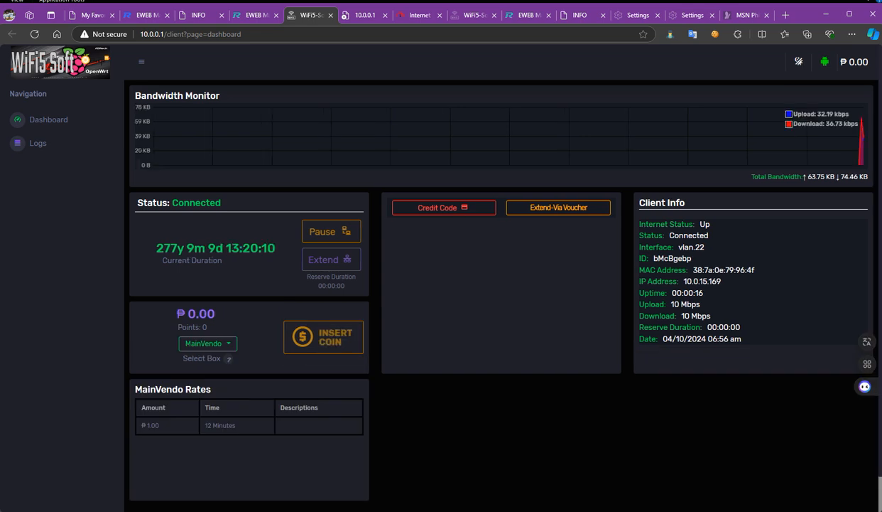
pyautogui.moveTo(672, 304); pyautogui.dragTo(676, 316)
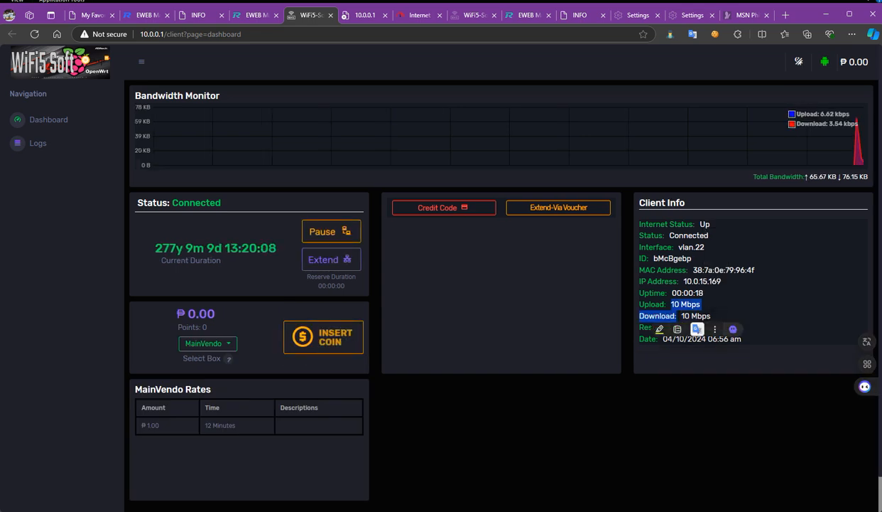
pyautogui.click(731, 357)
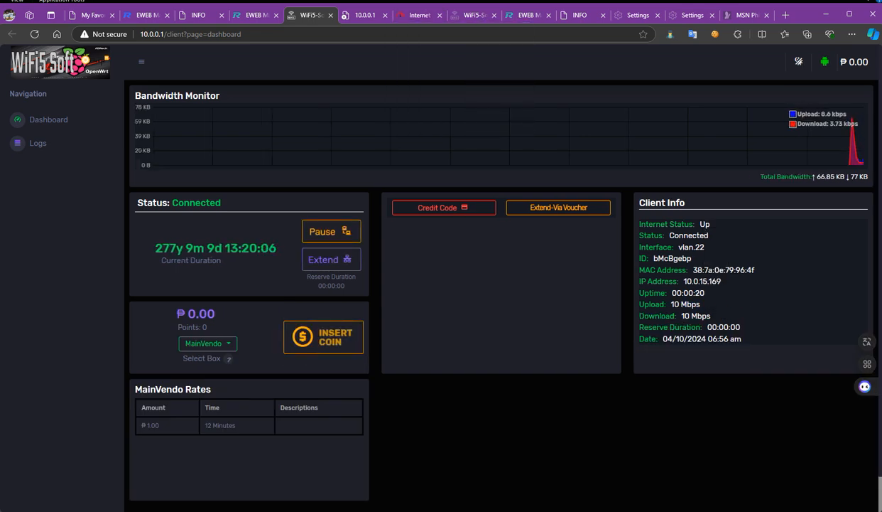
# Rerun the fast.com speed test with latency and upload details, and check the traffic on the WiFi5 Soft client dashboard
pyautogui.click(419, 15)
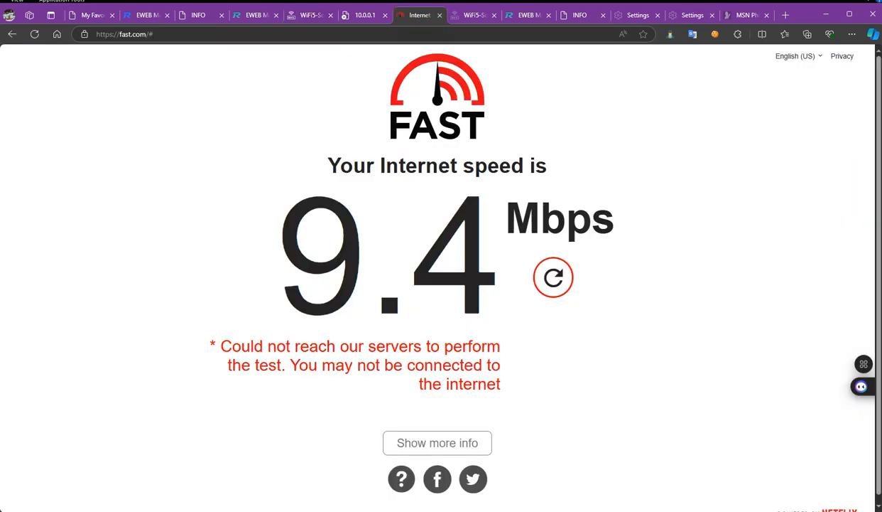
pyautogui.click(553, 277)
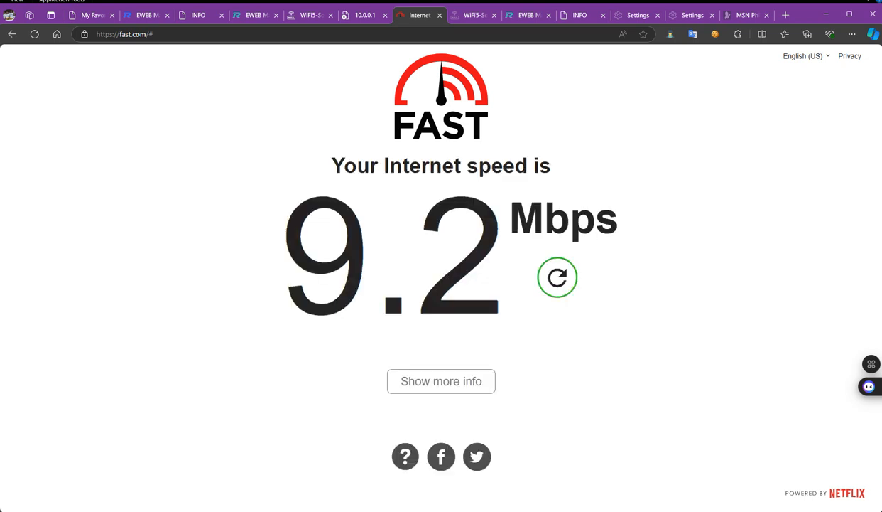
pyautogui.click(471, 379)
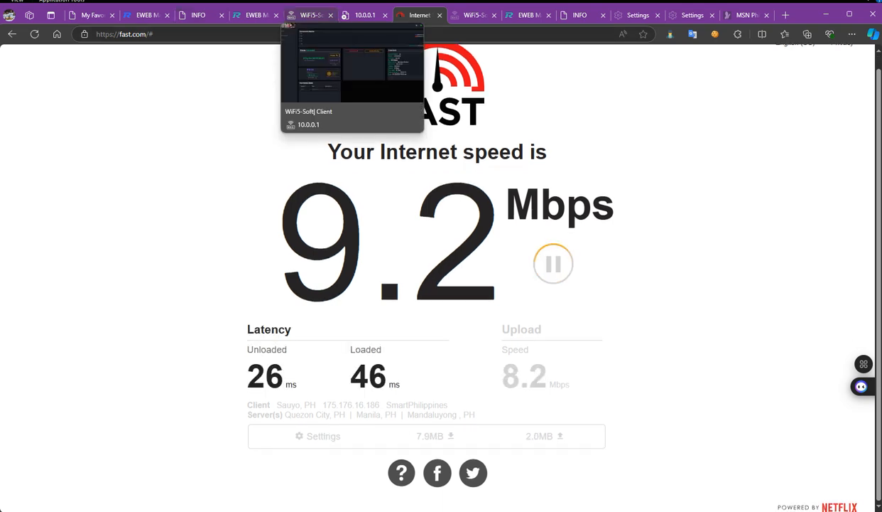
pyautogui.click(288, 21)
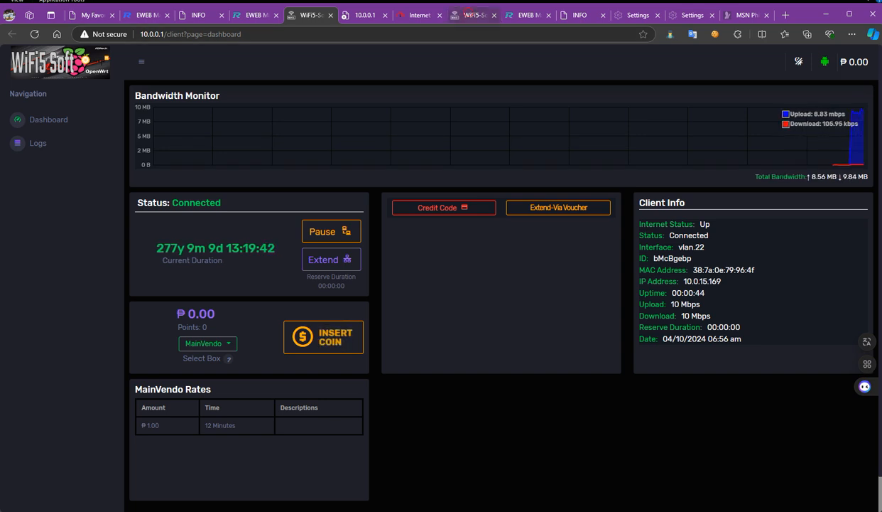
# Check the other WiFi5 Soft client dashboard, then reload the router's INFO page at 10.44.77.254/admin/ and review its running mode, ports and VLAN ID
pyautogui.click(470, 15)
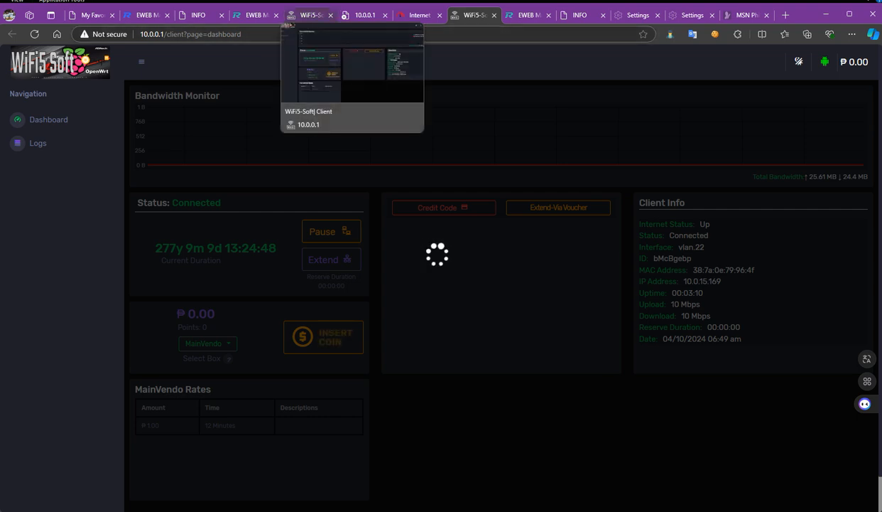
pyautogui.scroll(-1, 440, 284)
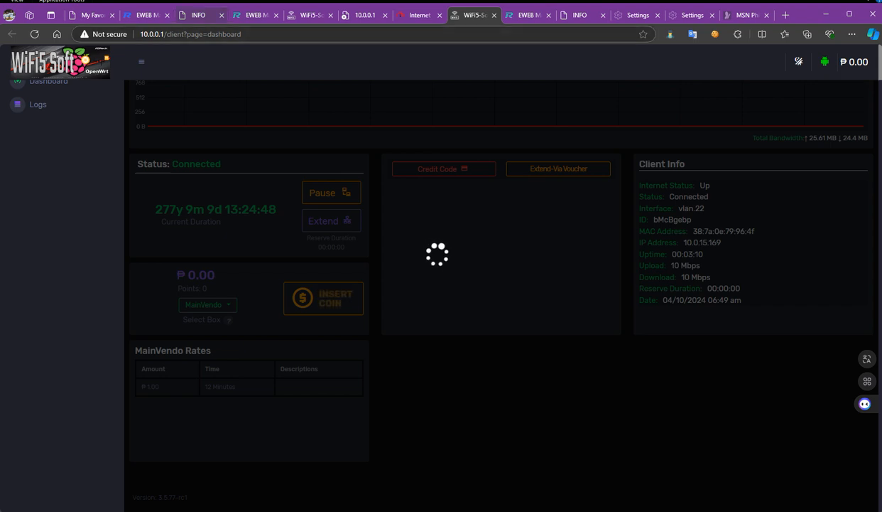
pyautogui.click(199, 15)
pyautogui.scroll(1, 437, 277)
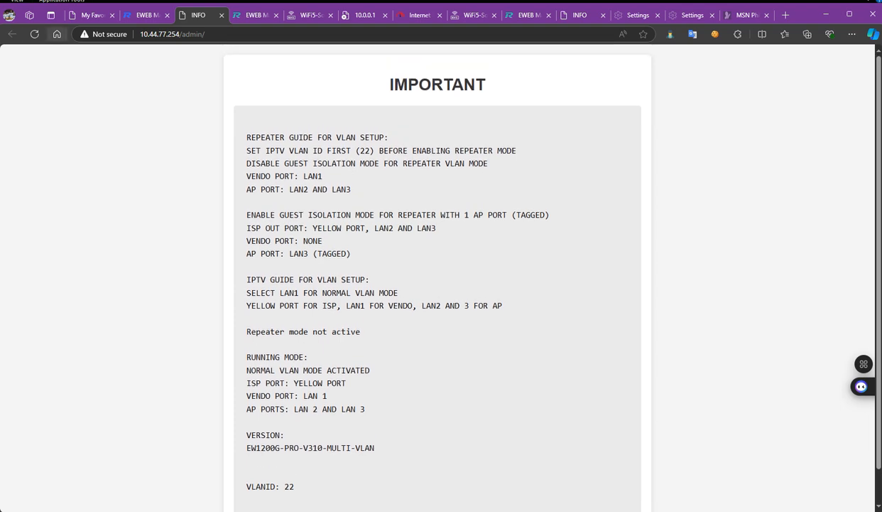
pyautogui.click(35, 35)
pyautogui.scroll(-1, 437, 277)
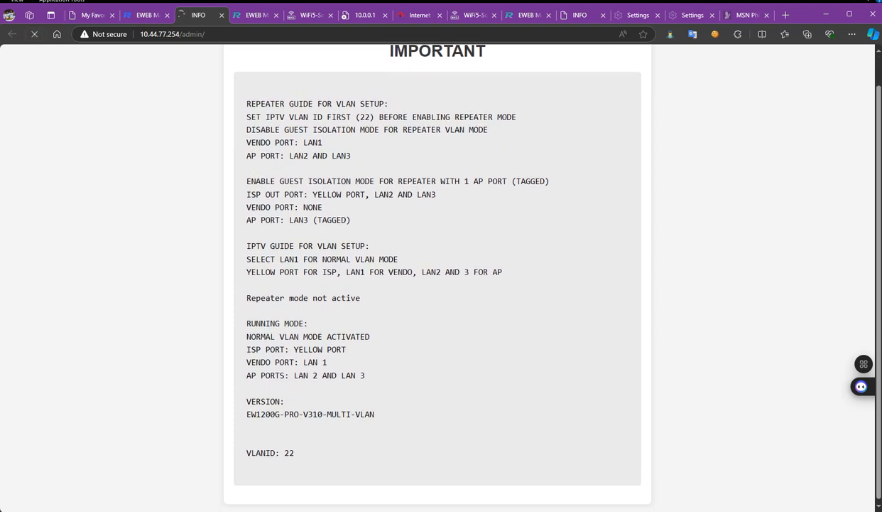
# Return to the WiFi5 Soft client page, bring Network and Sharing Center in front of it, and move that window slightly higher
pyautogui.click(473, 15)
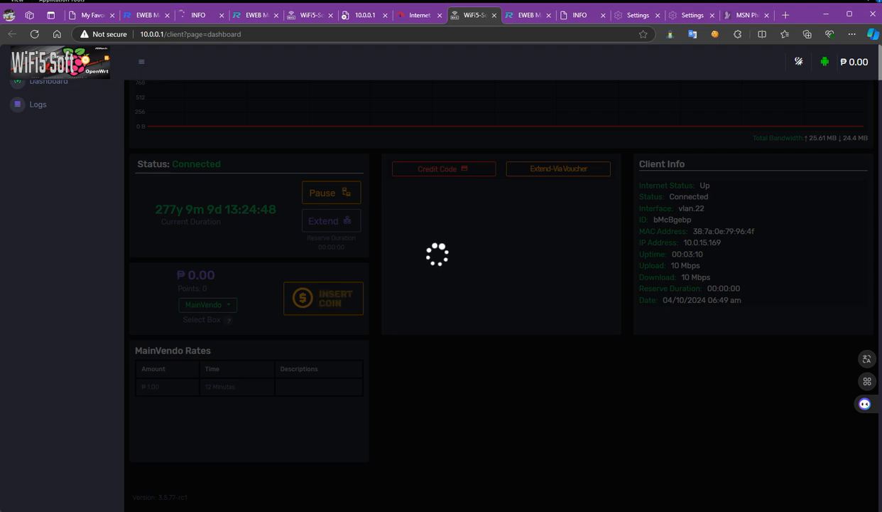
pyautogui.hotkey('alt', 'Tab')
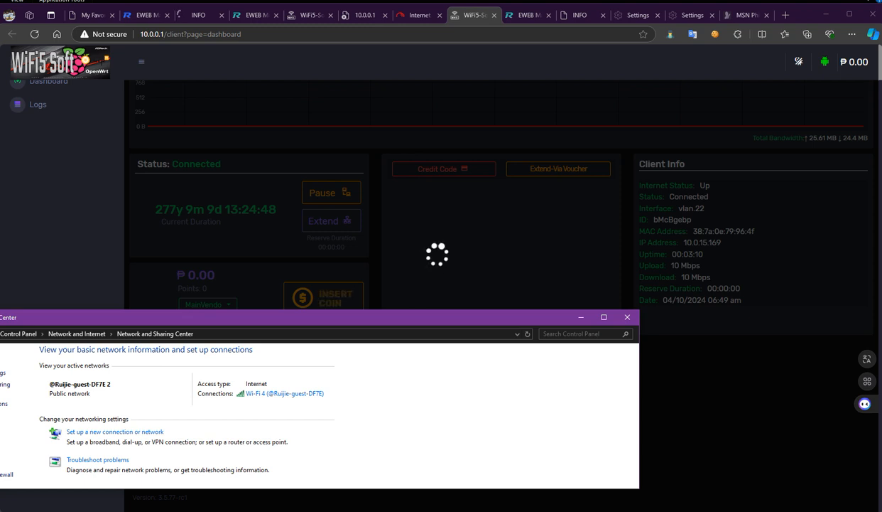
pyautogui.moveTo(538, 321); pyautogui.dragTo(539, 300)
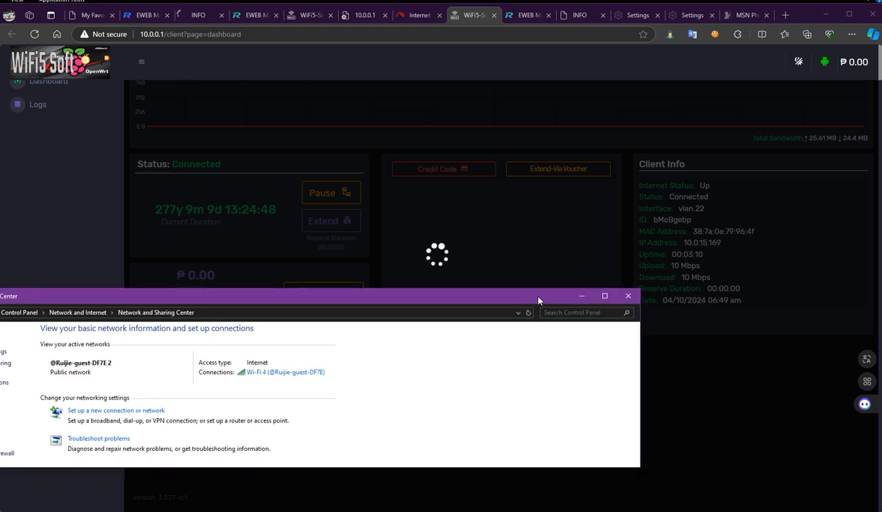